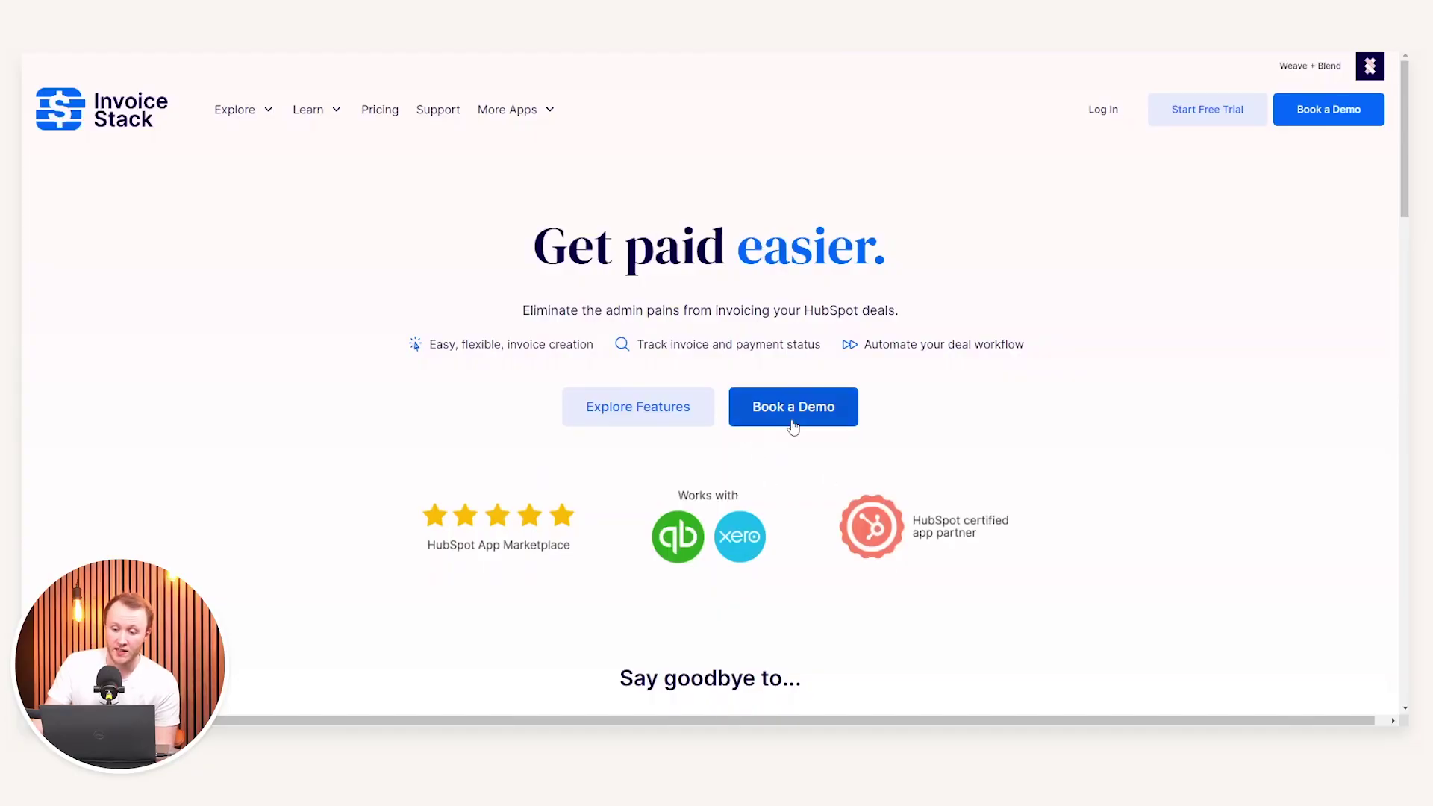
# Open the HubSpot connection page, confirming the linked HubSpot account shows as Connected
pyautogui.scroll(-2, 797, 404)
pyautogui.scroll(2, 796, 404)
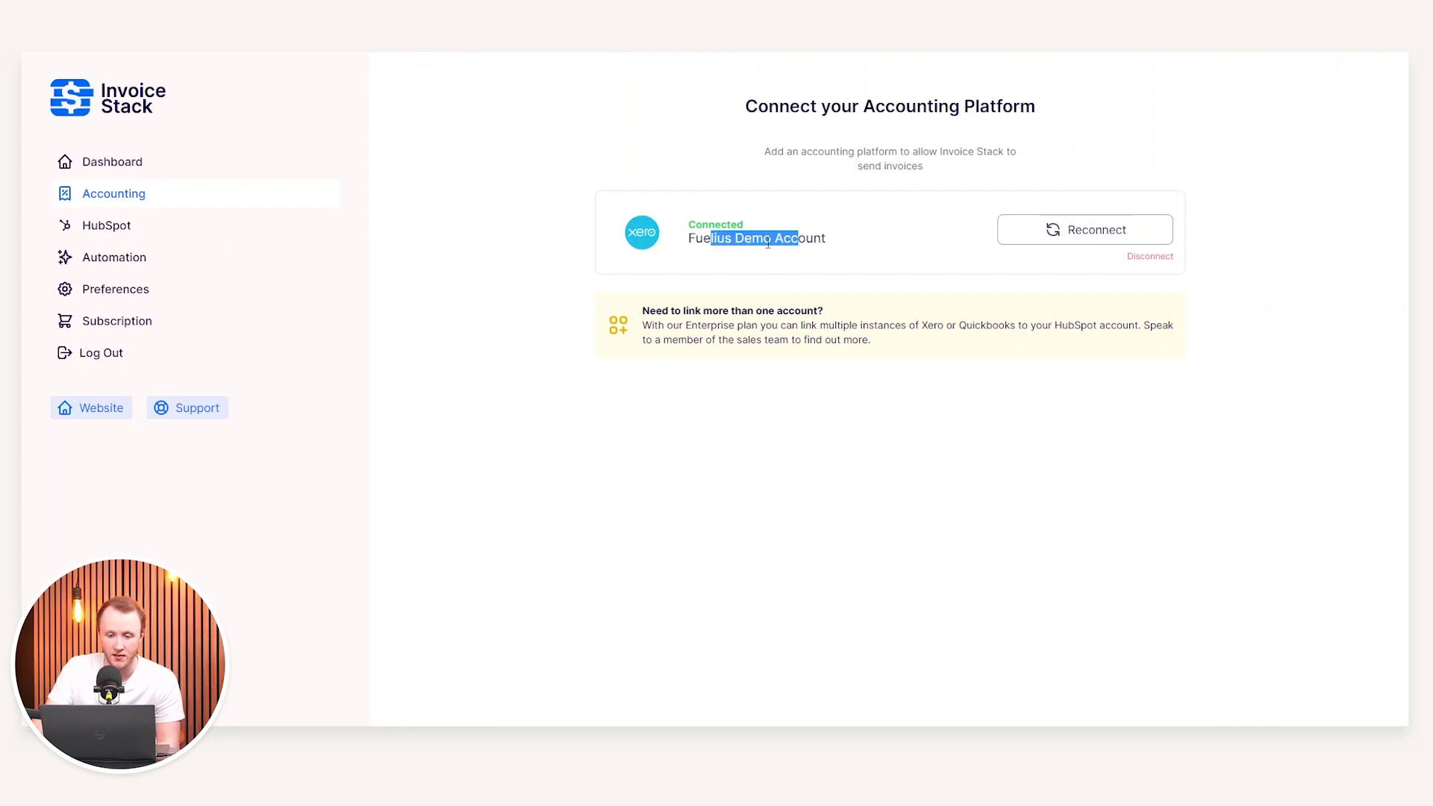
pyautogui.click(144, 227)
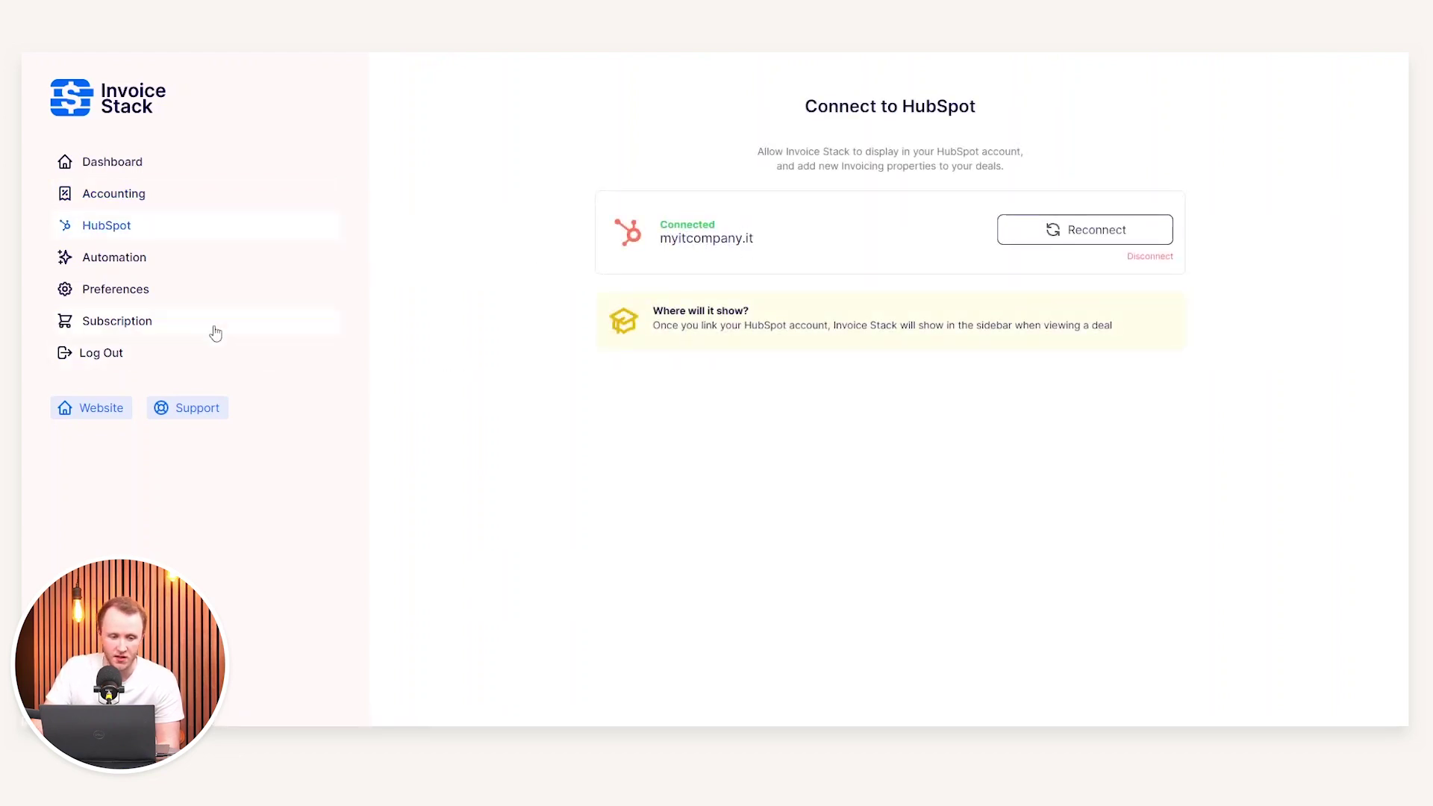
# Show the automation page mapping invoice created, paid and overdue events to deal stages
pyautogui.click(128, 260)
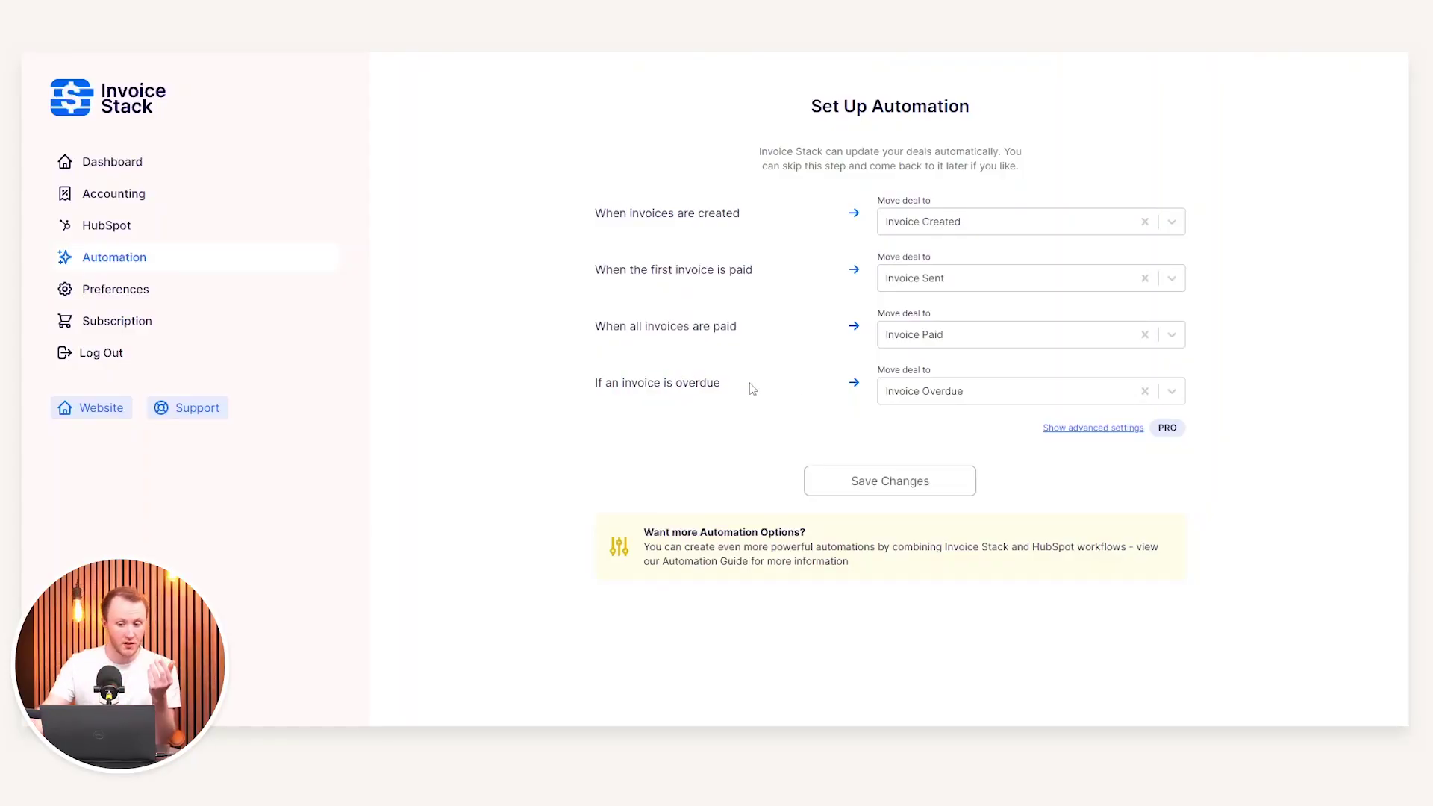
# Expand the advanced automation settings and check the first rule's Update Property options
pyautogui.click(1092, 430)
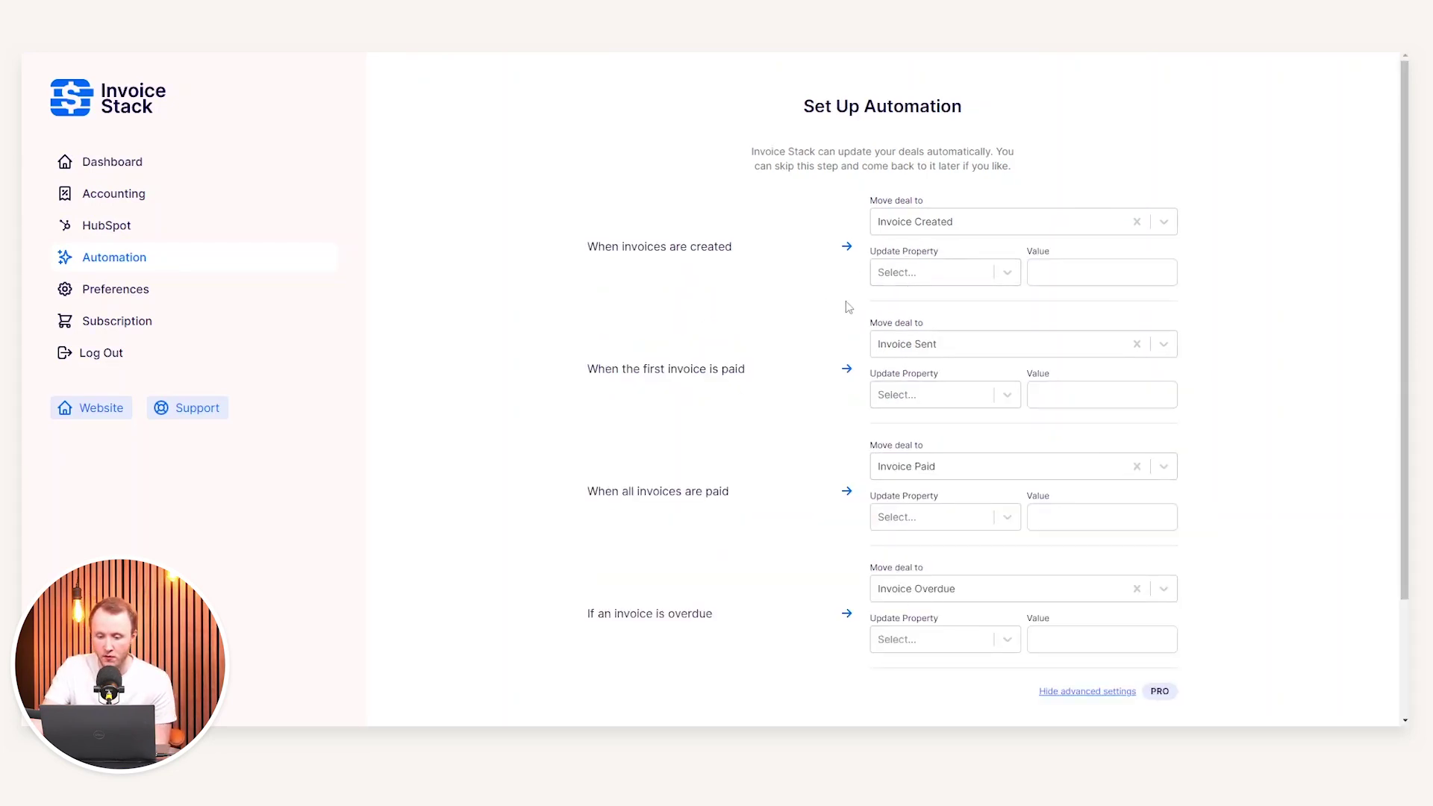
pyautogui.click(930, 274)
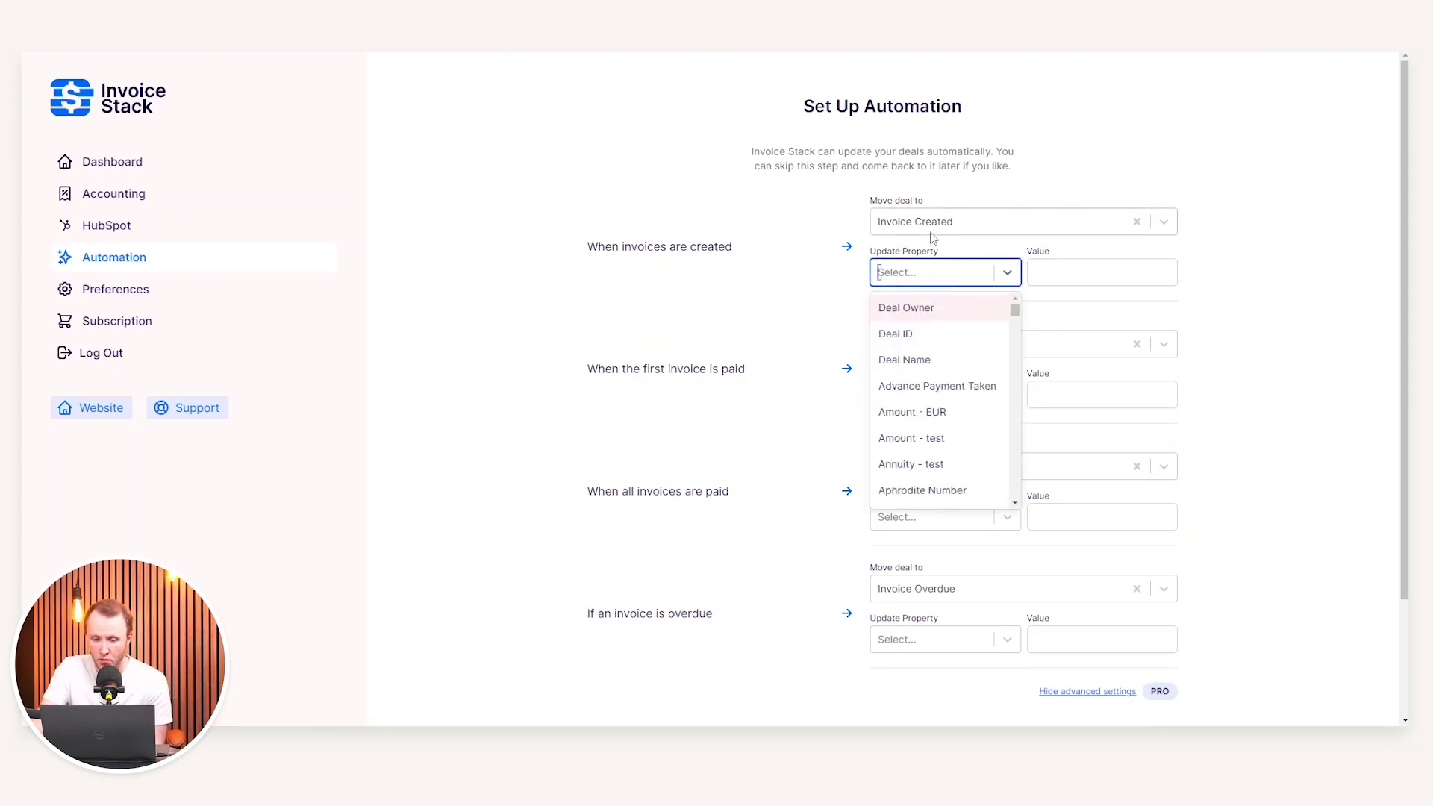
pyautogui.scroll(-6, 924, 400)
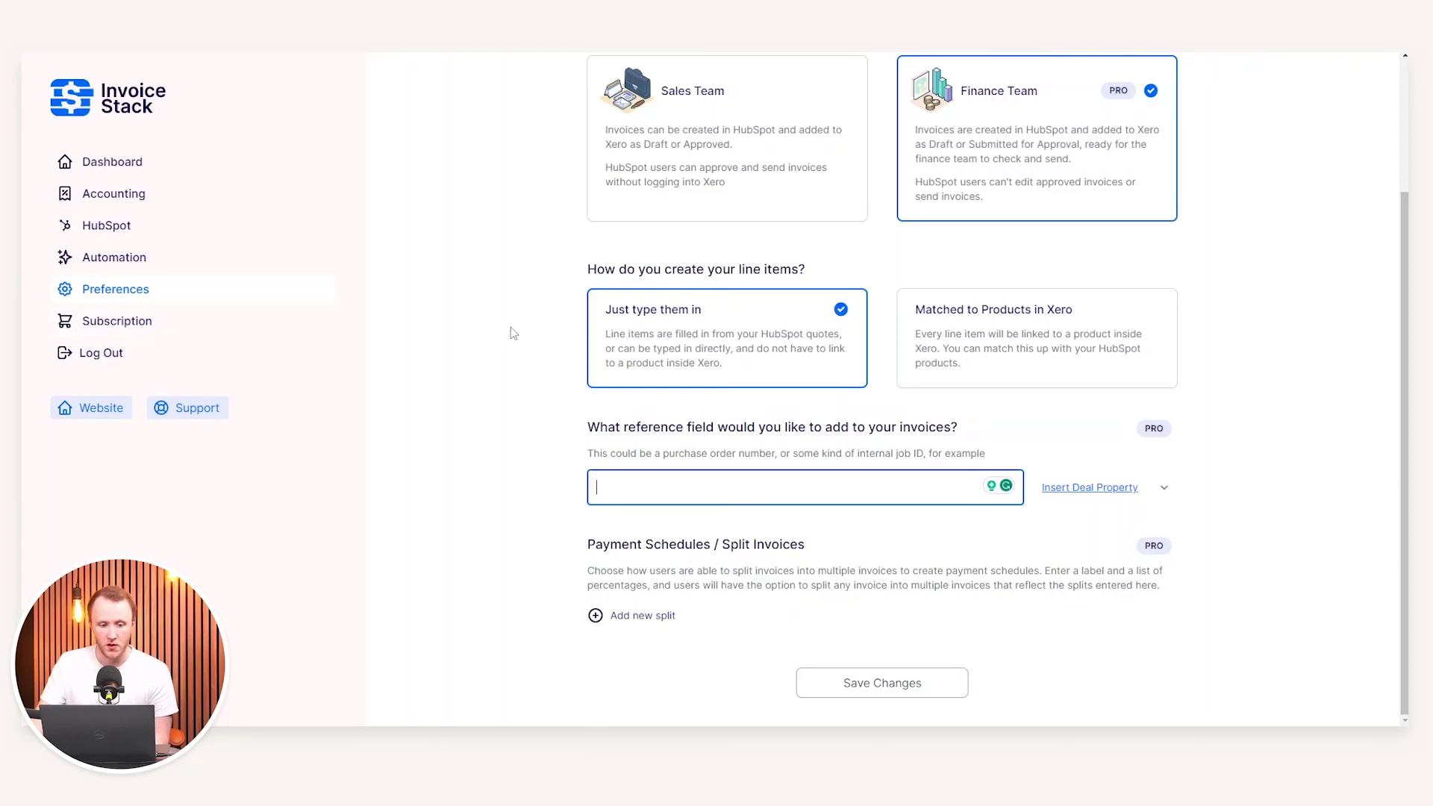
# Review the preferences (Finance Team sender, typed-in line items) before moving to HubSpot Deals
pyautogui.scroll(2, 495, 336)
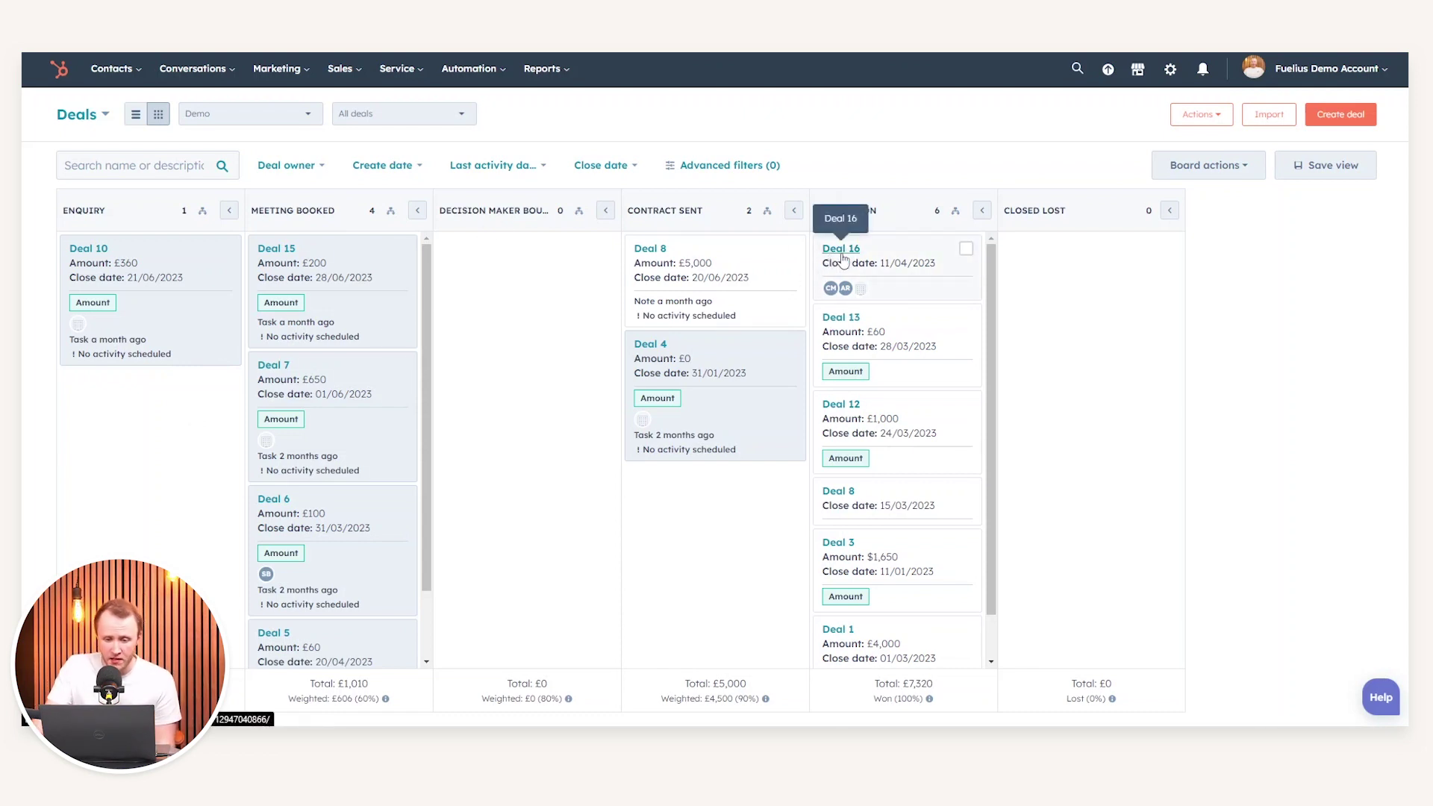
# Open the Deal 16 record from the Closed Won column
pyautogui.click(841, 250)
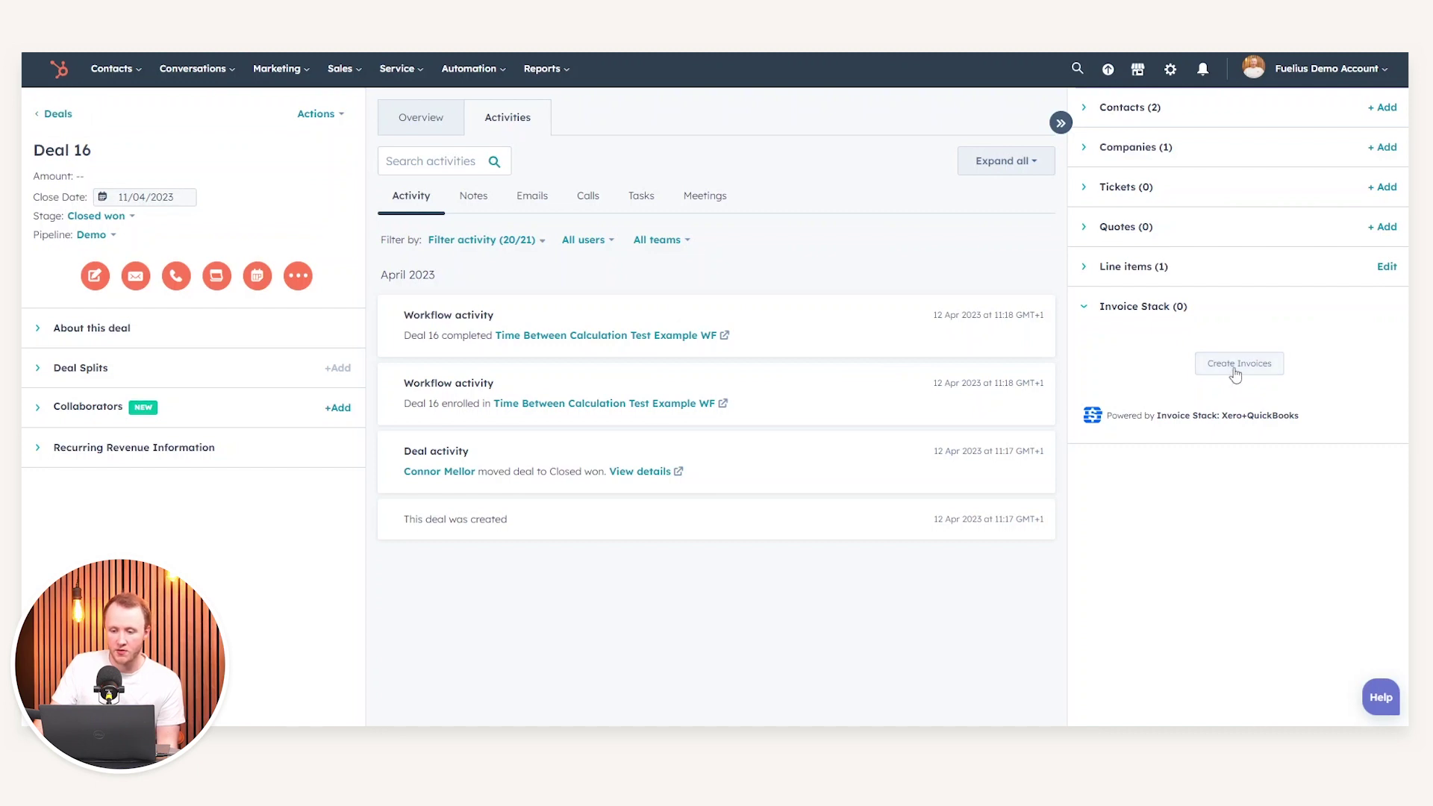
pyautogui.click(1236, 370)
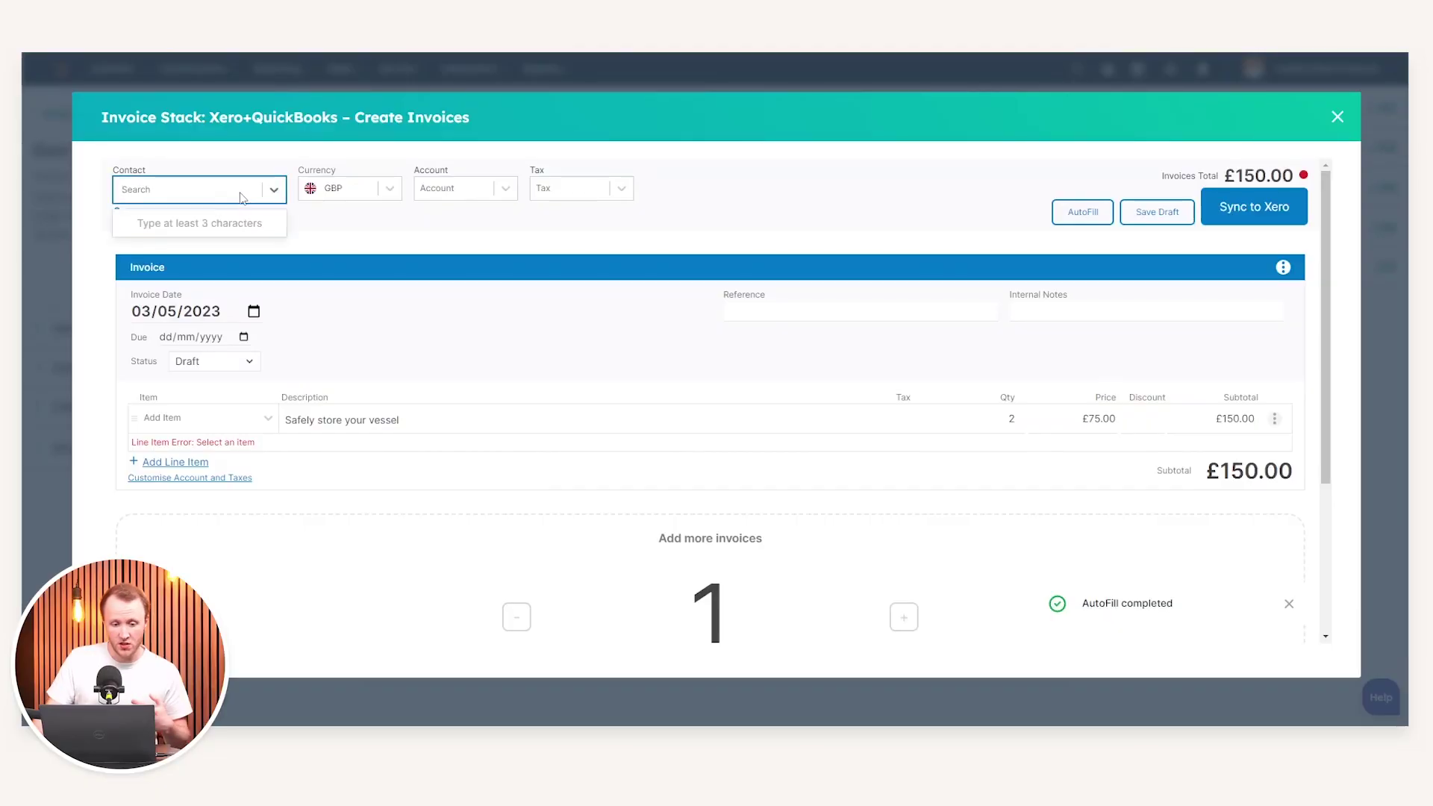
pyautogui.click(218, 192)
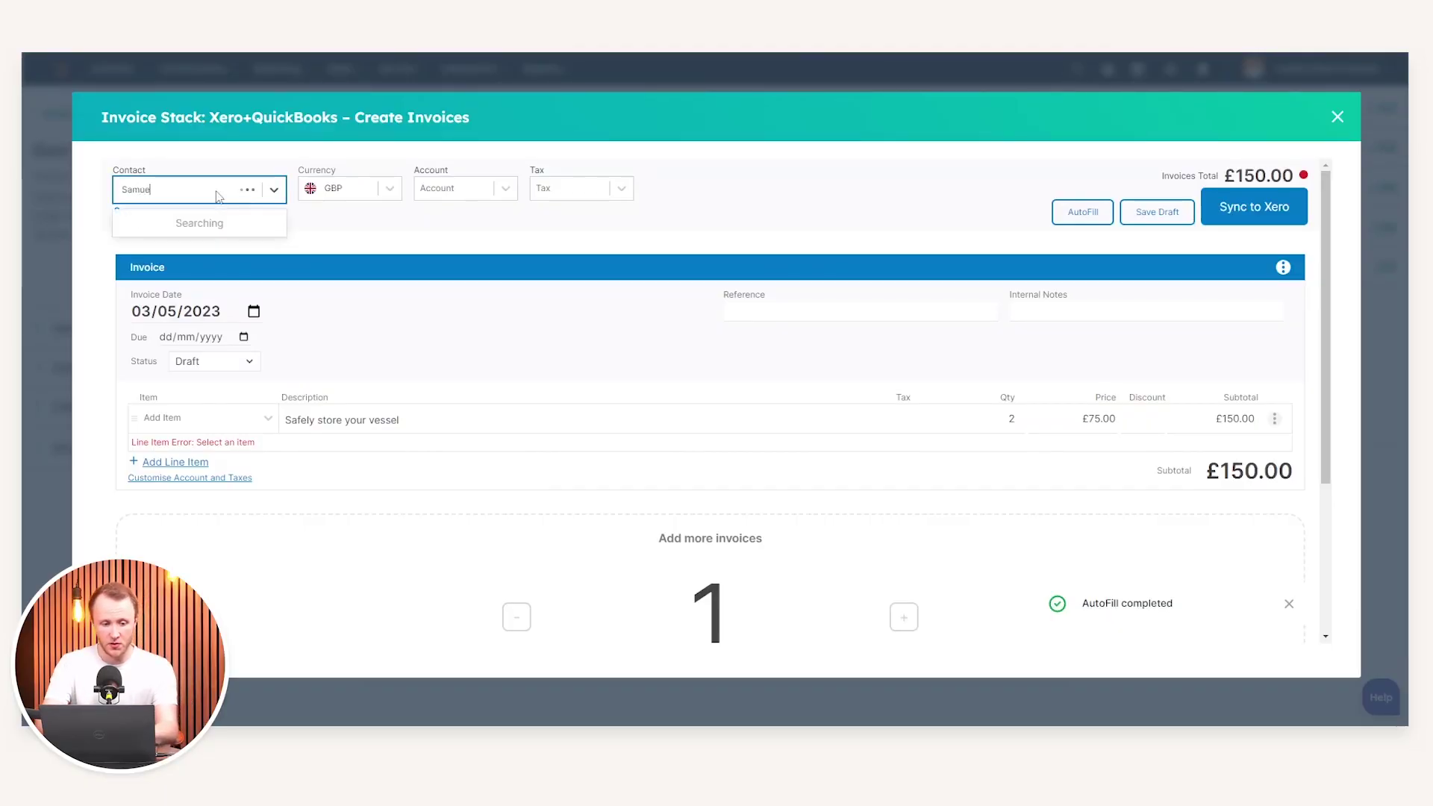
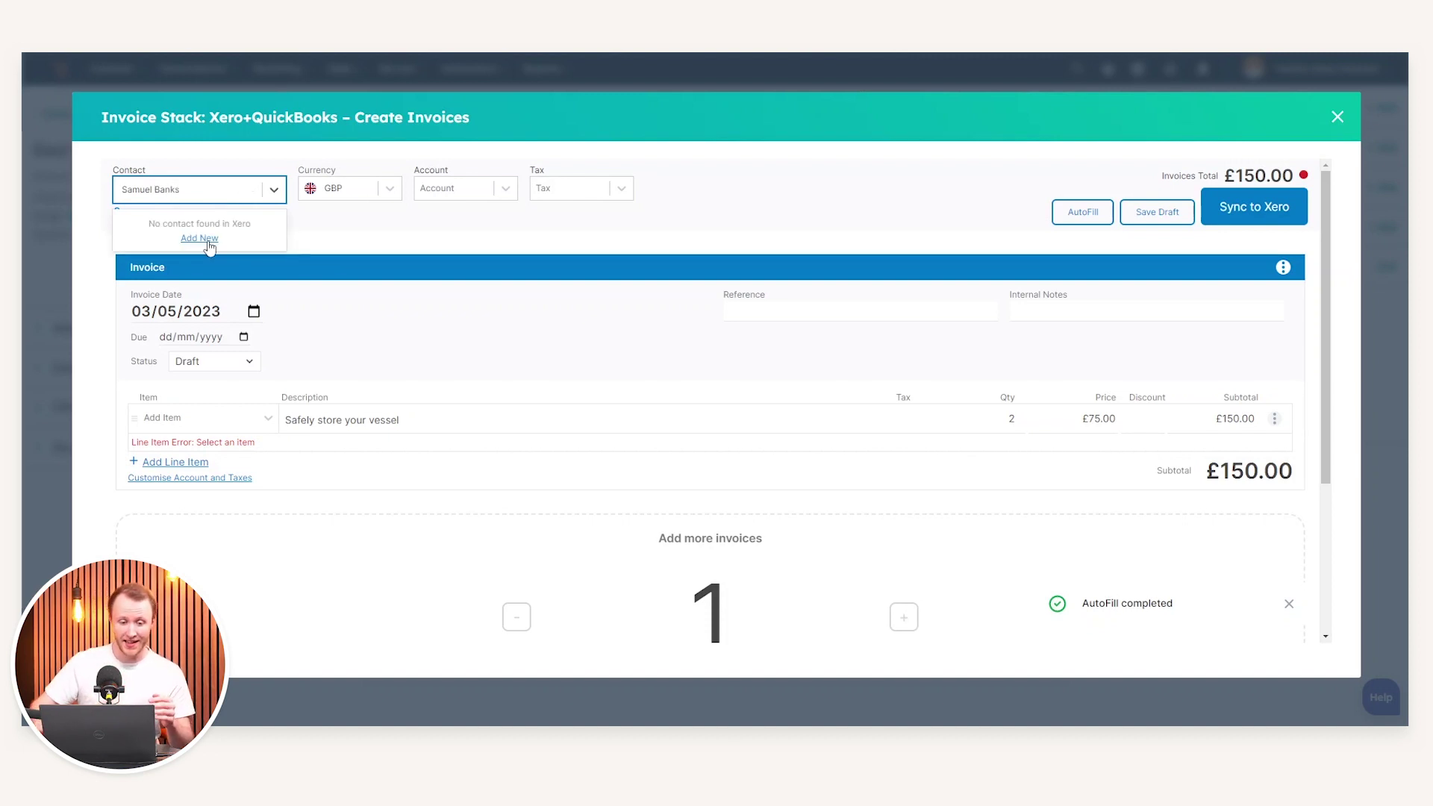
pyautogui.click(208, 244)
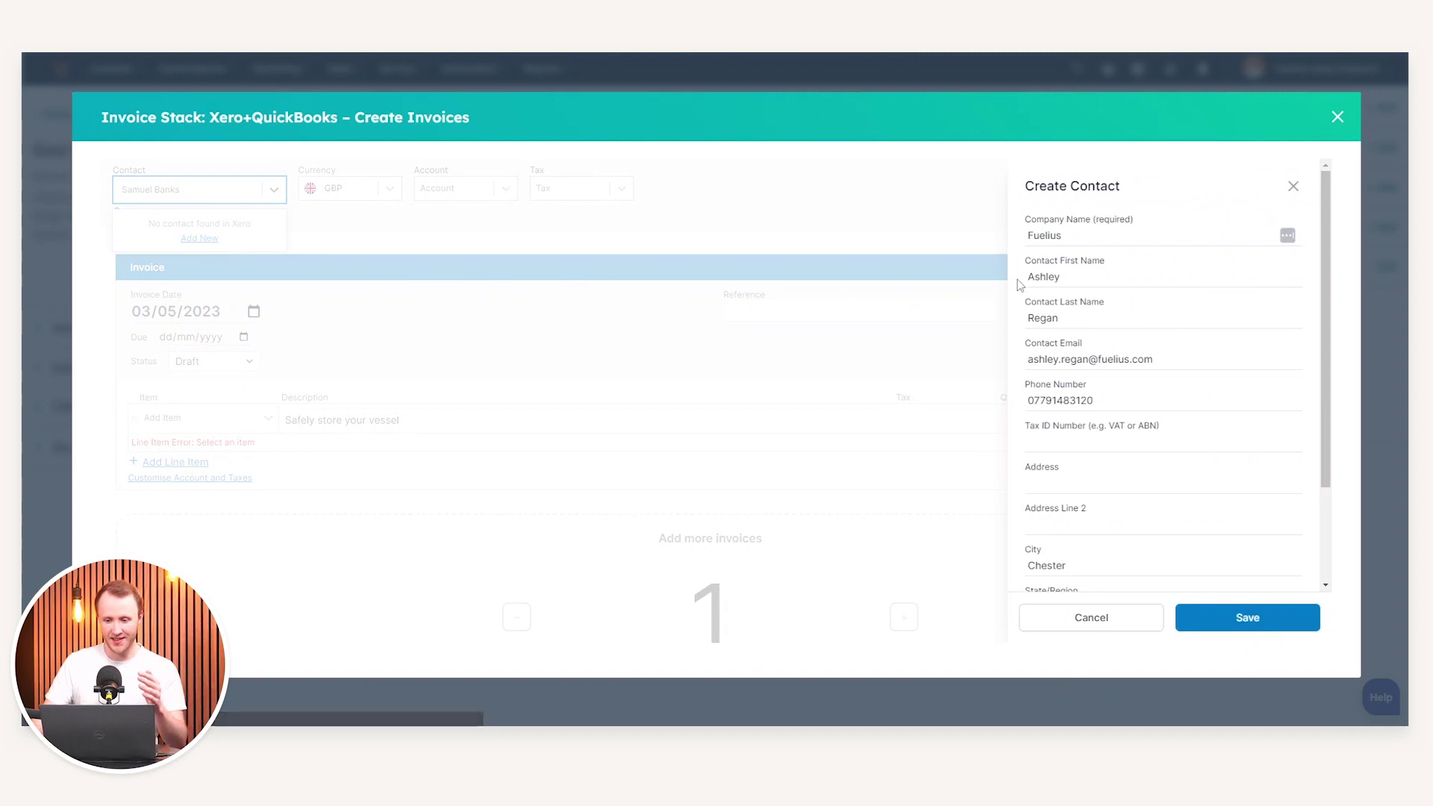
pyautogui.moveTo(1069, 277); pyautogui.dragTo(1015, 276)
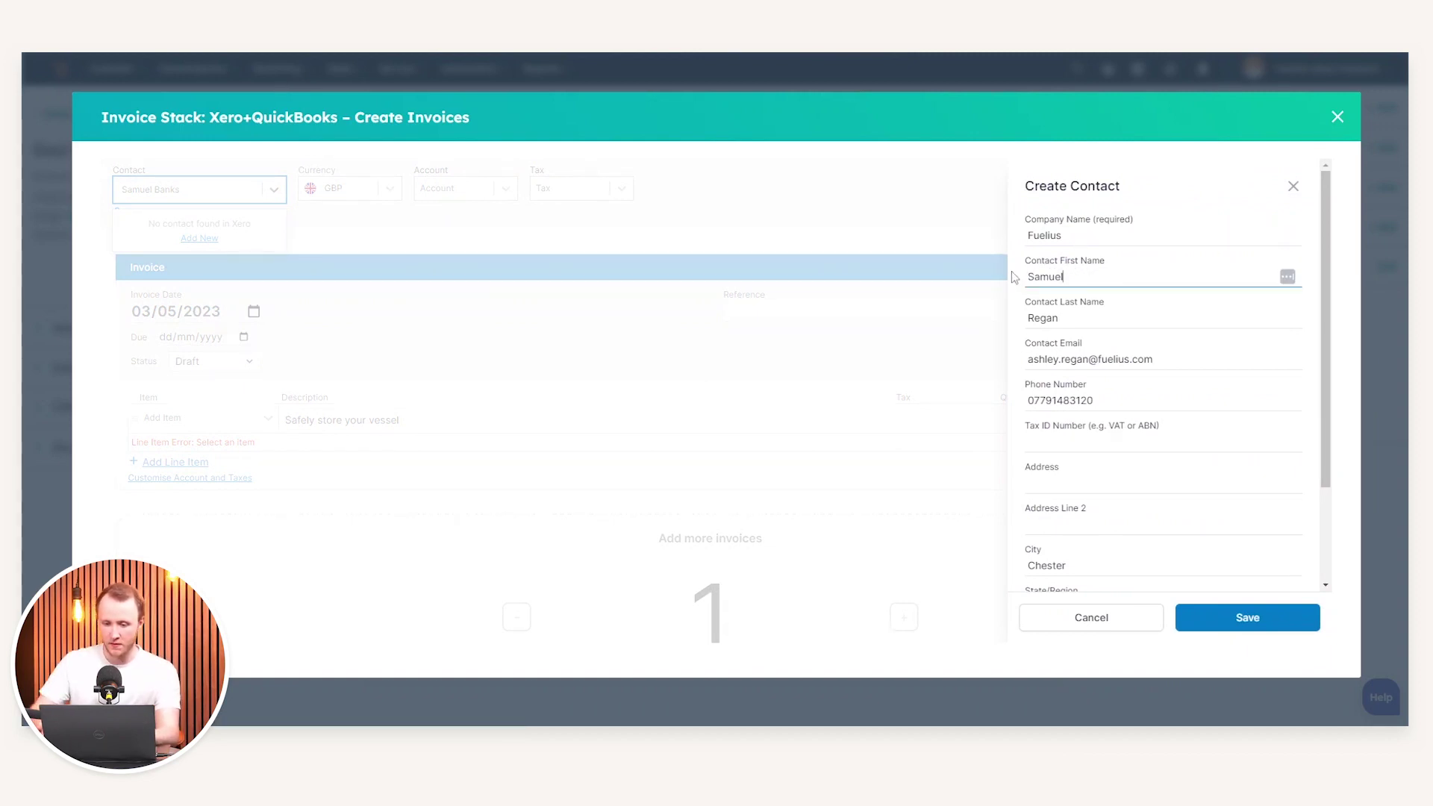
pyautogui.moveTo(1091, 318); pyautogui.dragTo(1019, 318)
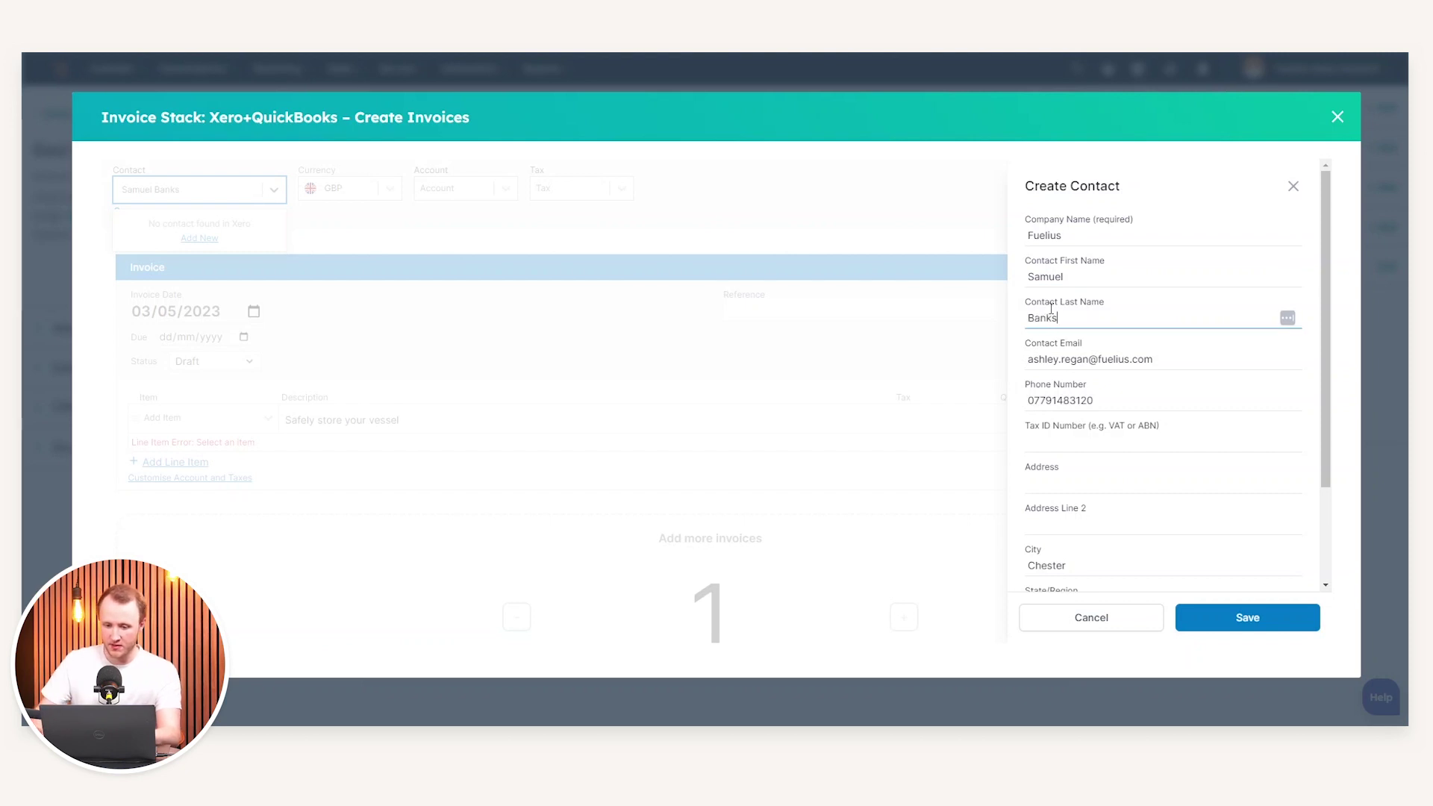
pyautogui.click(1079, 358)
pyautogui.tripleClick(1078, 358)
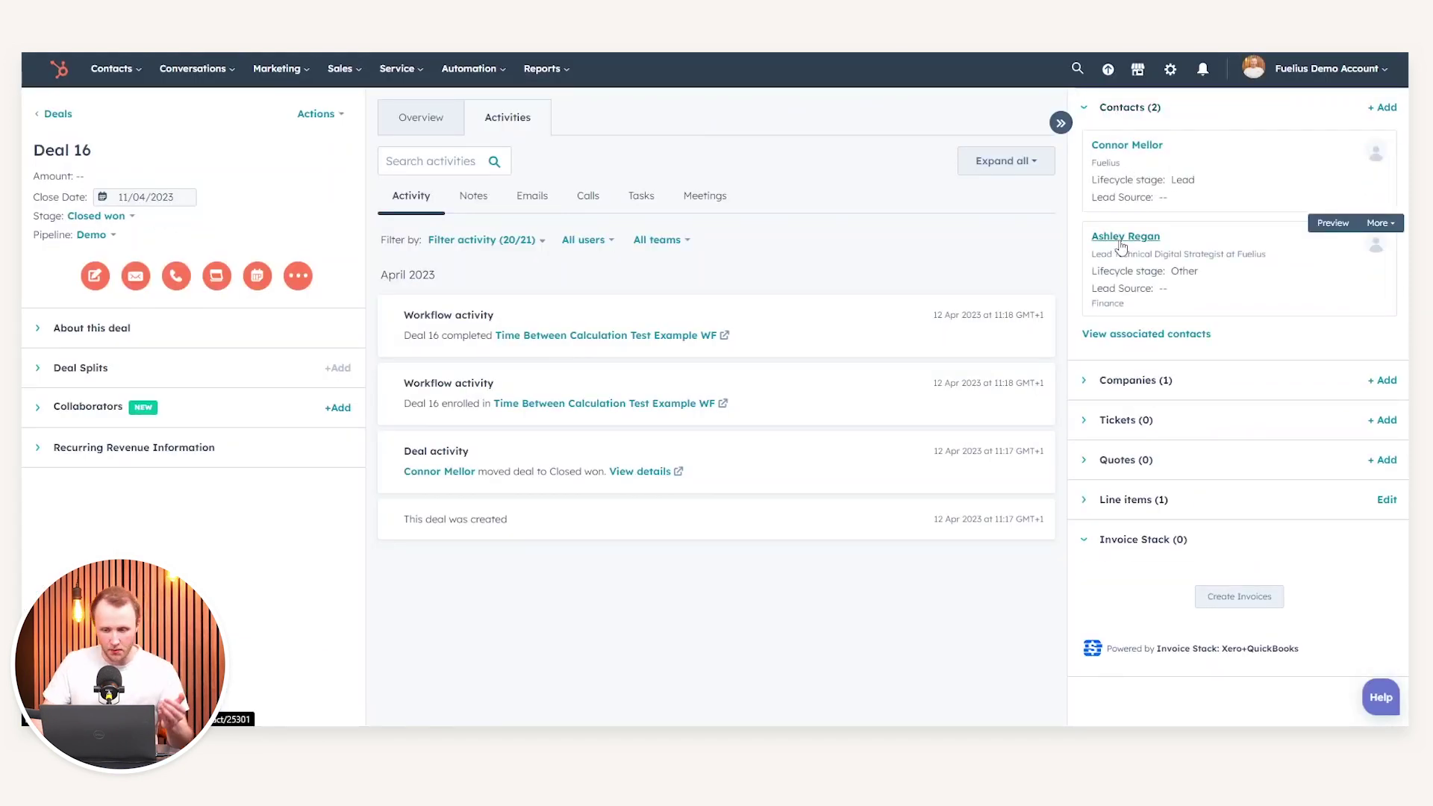
# Start a Deal 16 invoice and add a new Fuelius contact with its prefilled details
pyautogui.click(1237, 604)
pyautogui.click(239, 195)
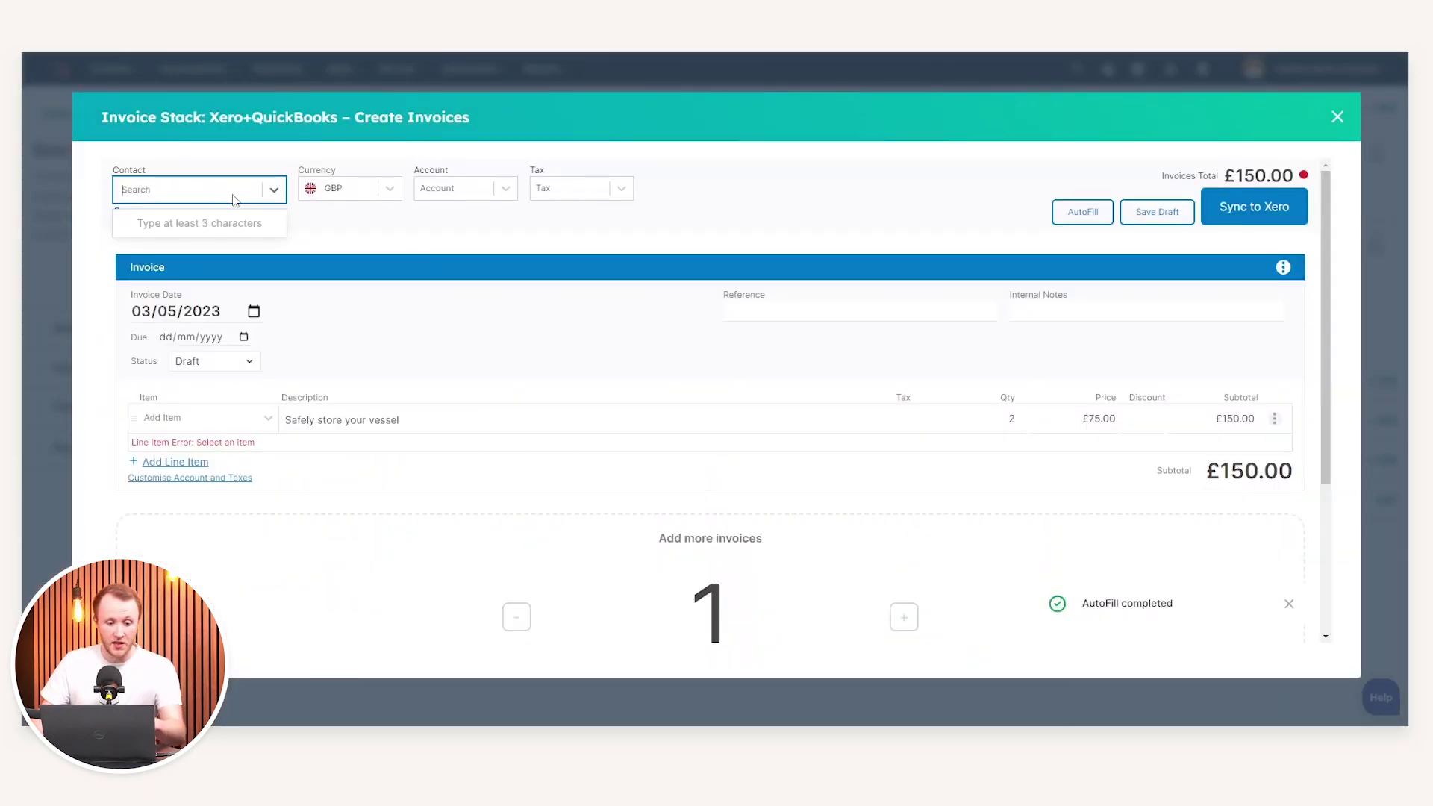
pyautogui.click(208, 160)
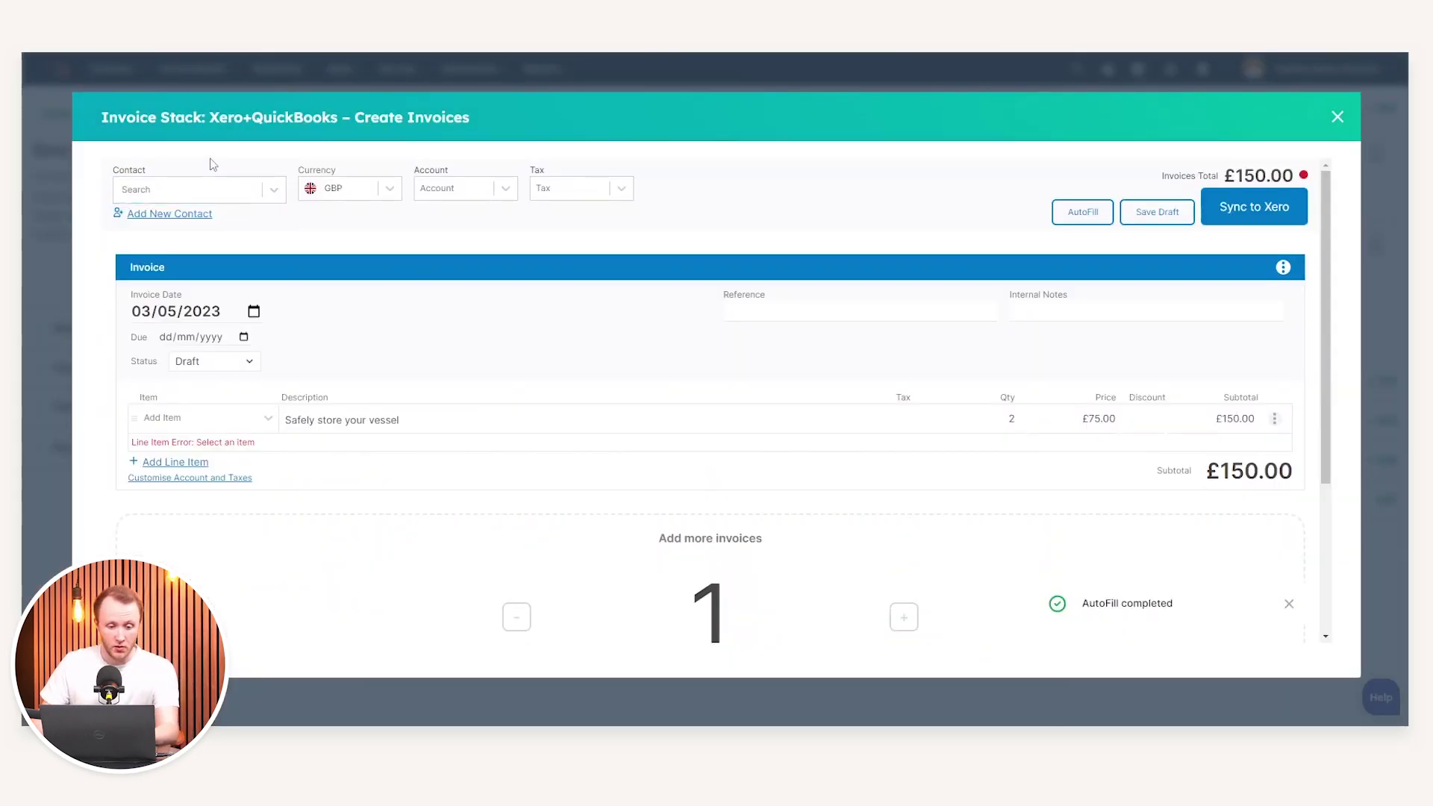
pyautogui.click(172, 215)
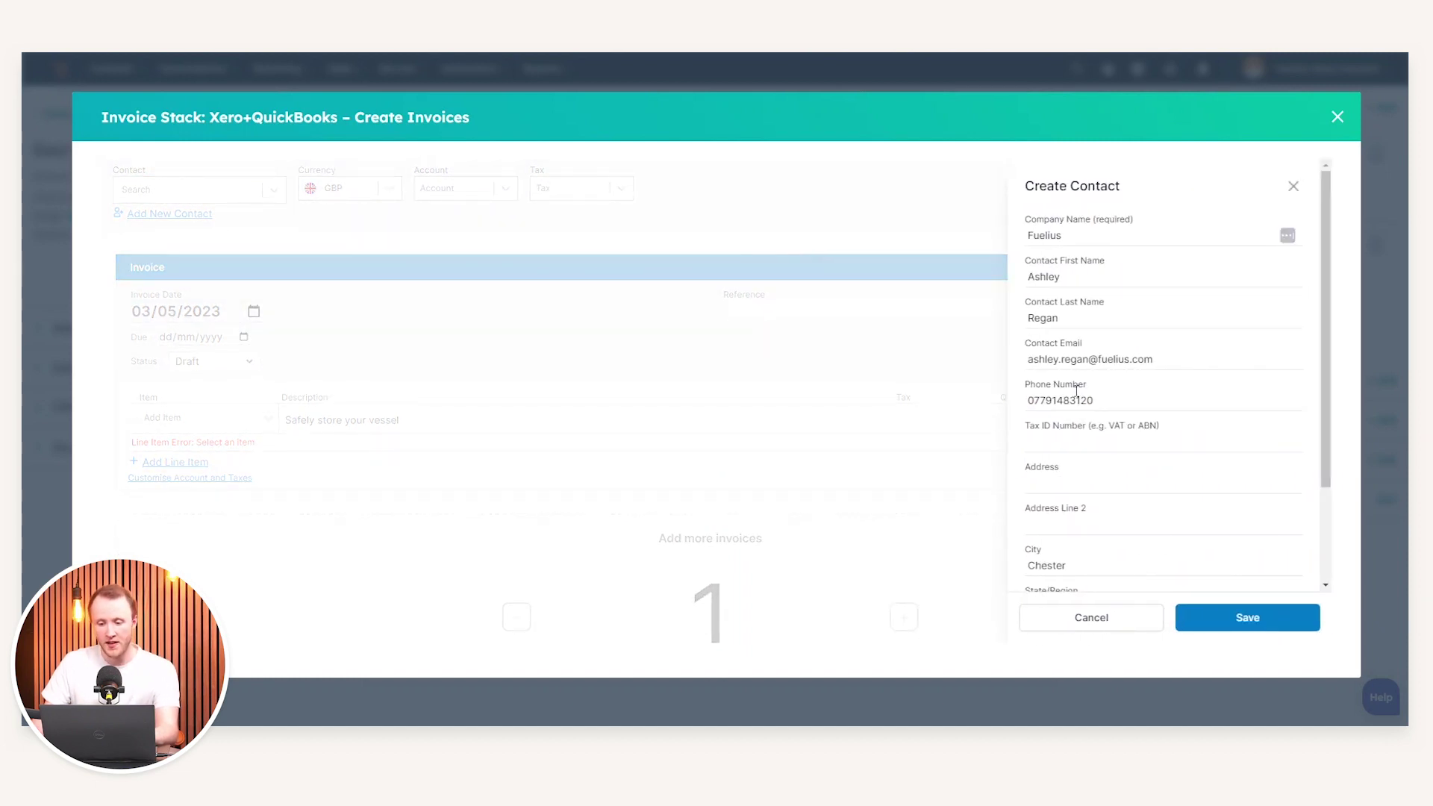
pyautogui.scroll(-2, 1077, 360)
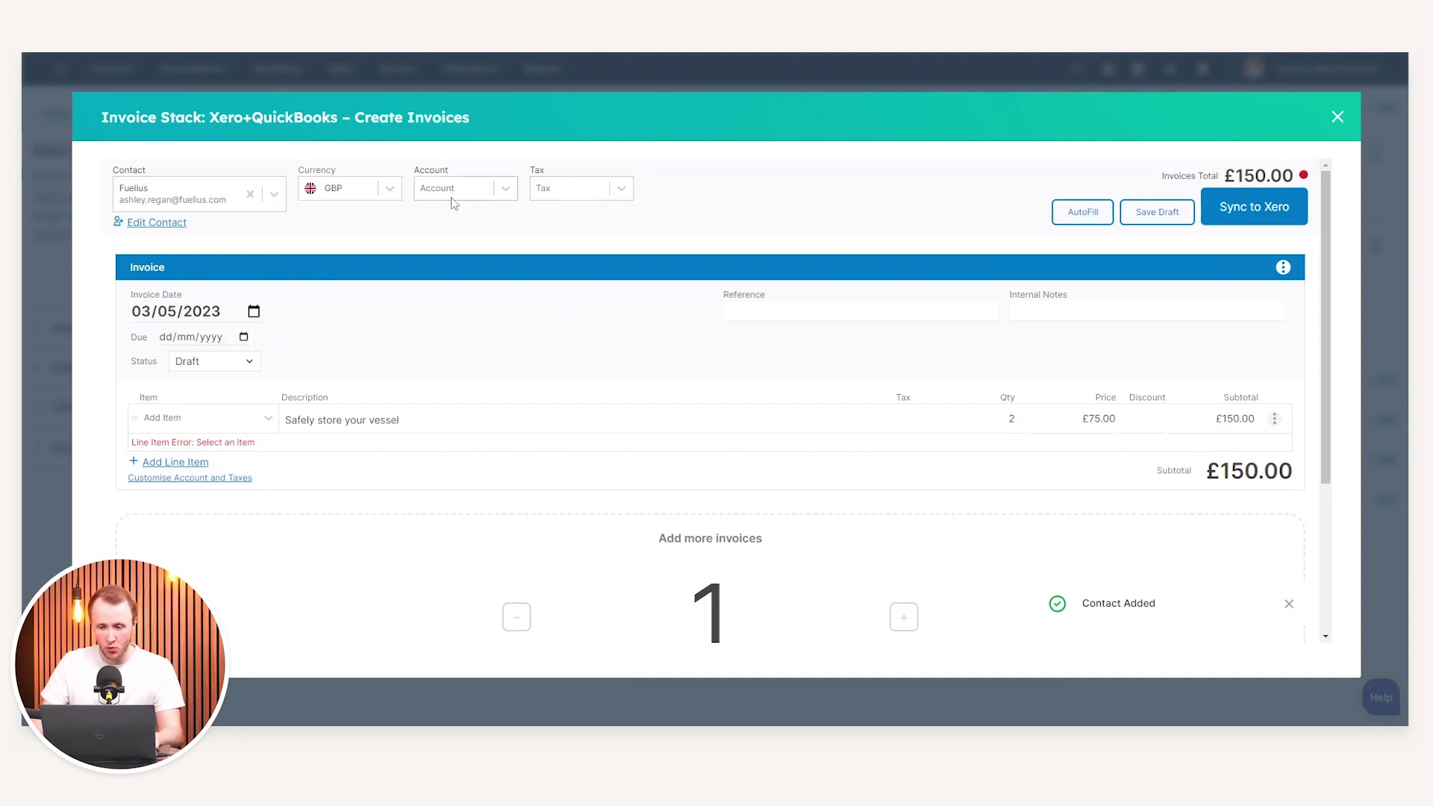
# Set the invoice account to Sales, tax to No VAT and status to Draft
pyautogui.click(485, 194)
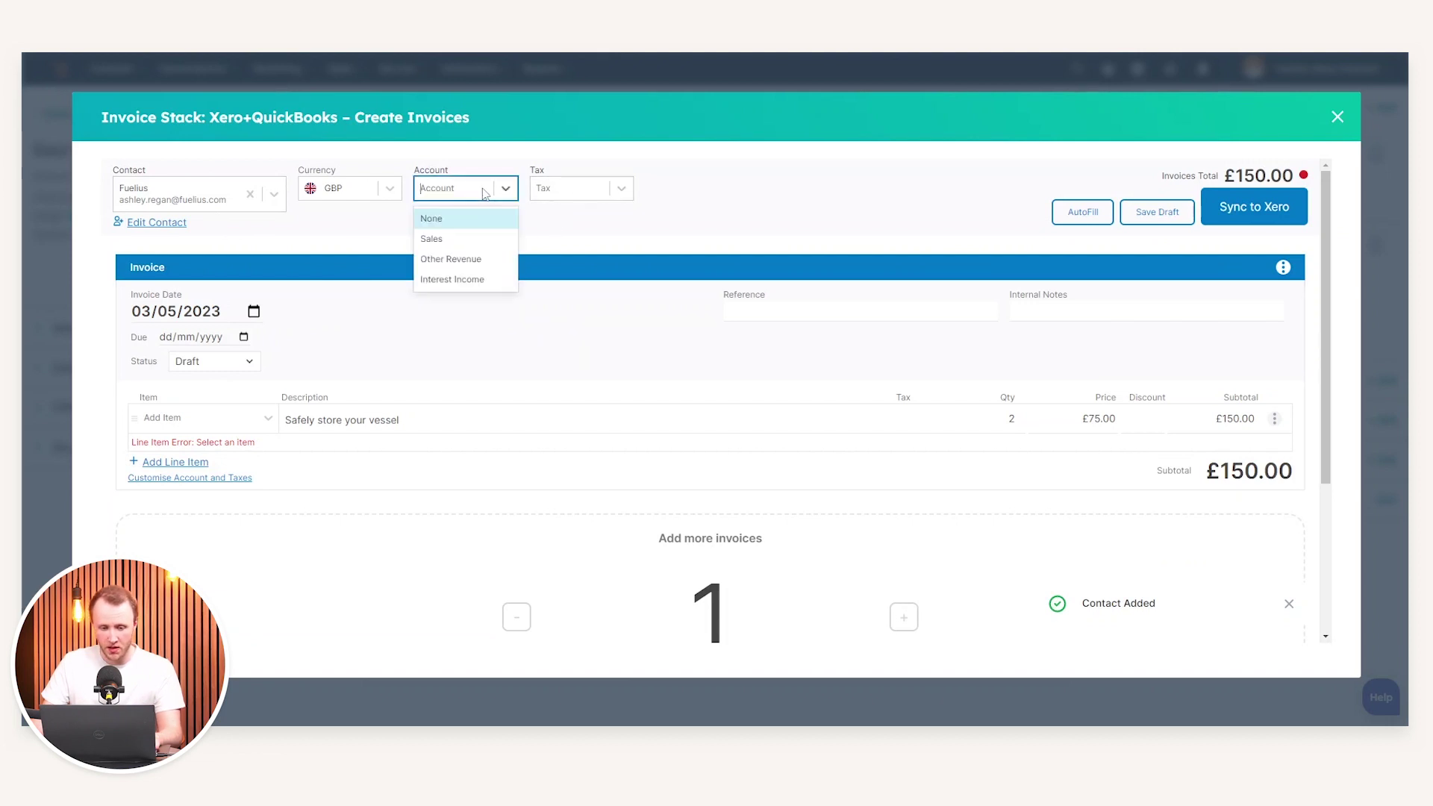
pyautogui.click(471, 239)
pyautogui.click(588, 197)
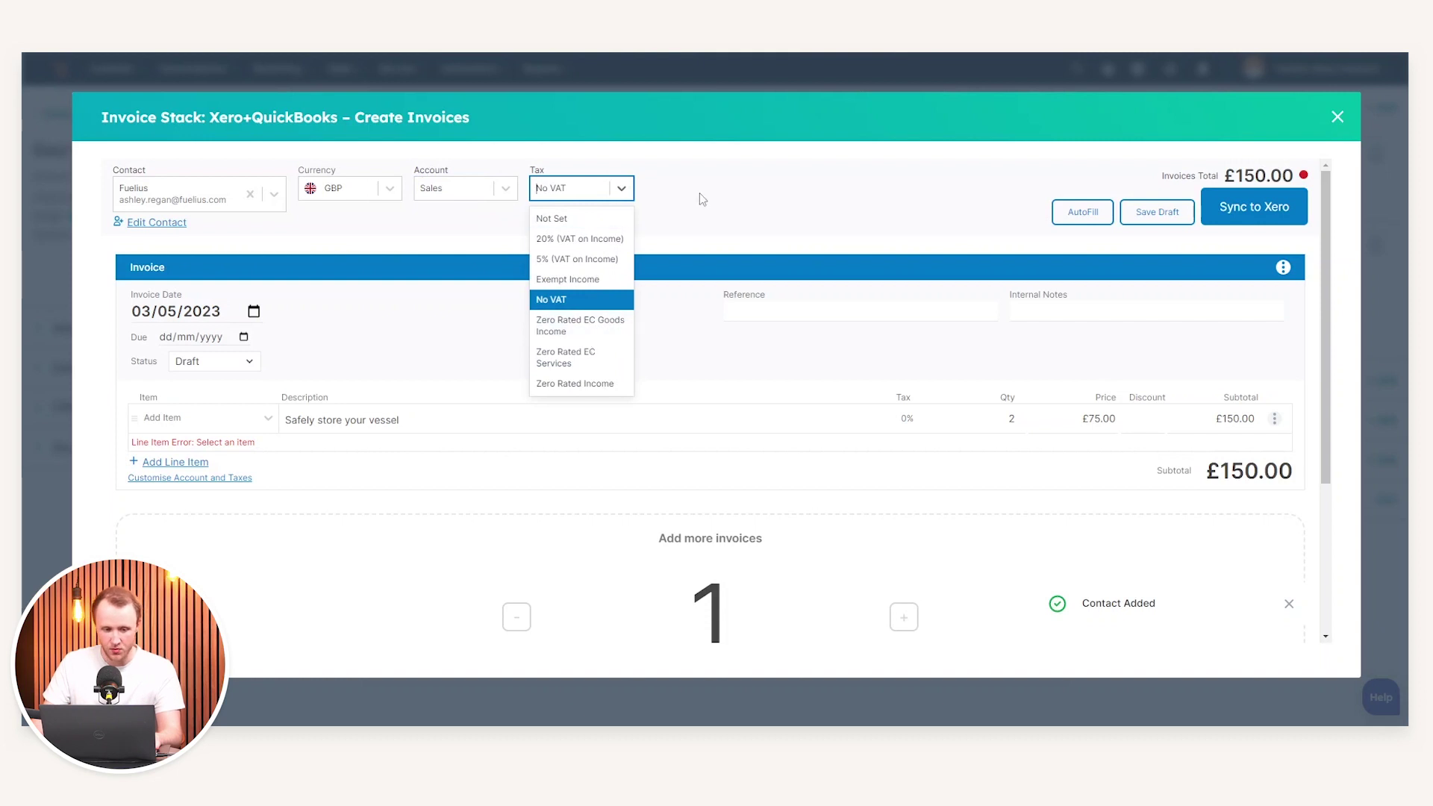
pyautogui.click(588, 300)
pyautogui.click(198, 313)
pyautogui.press('Left')
pyautogui.press('Left')
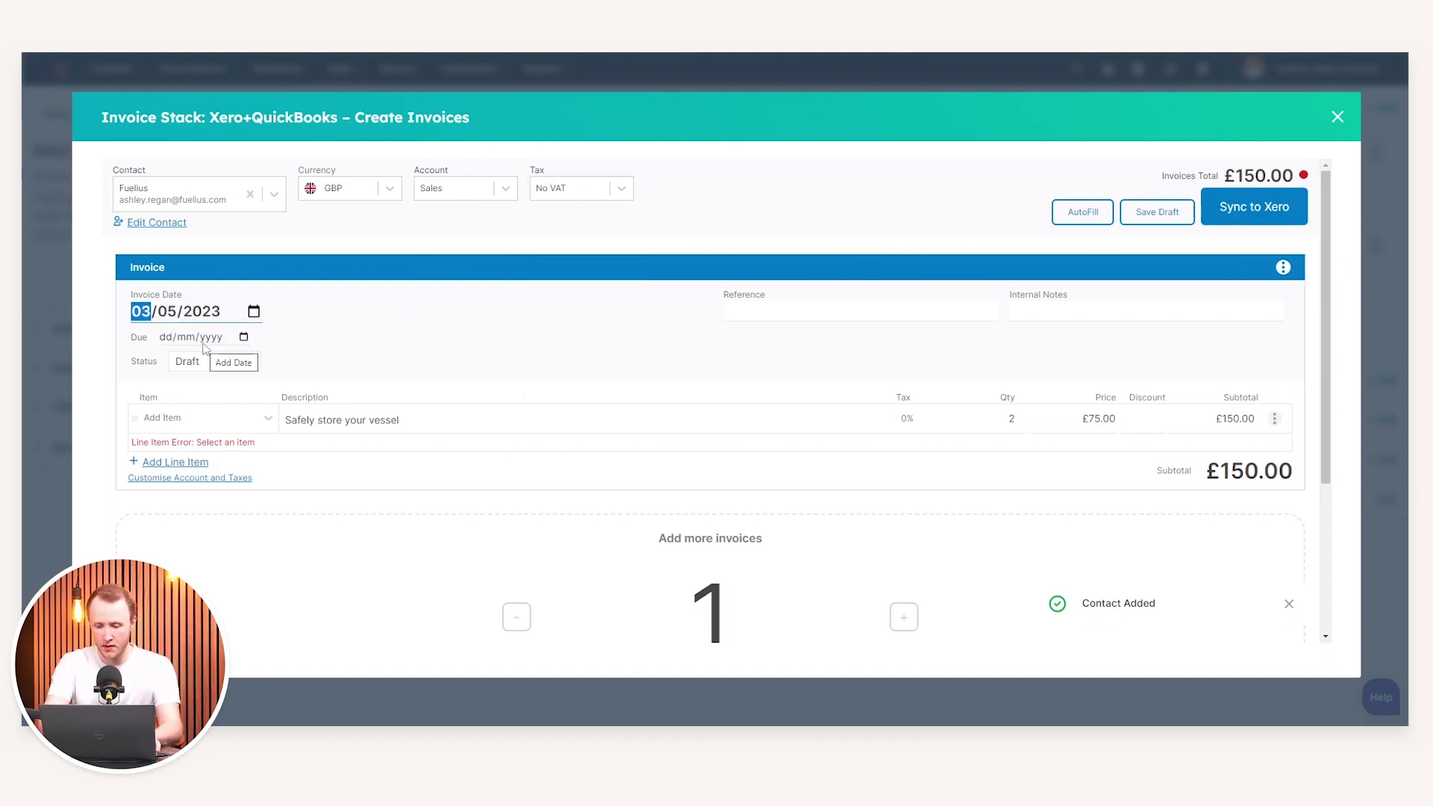
pyautogui.click(241, 361)
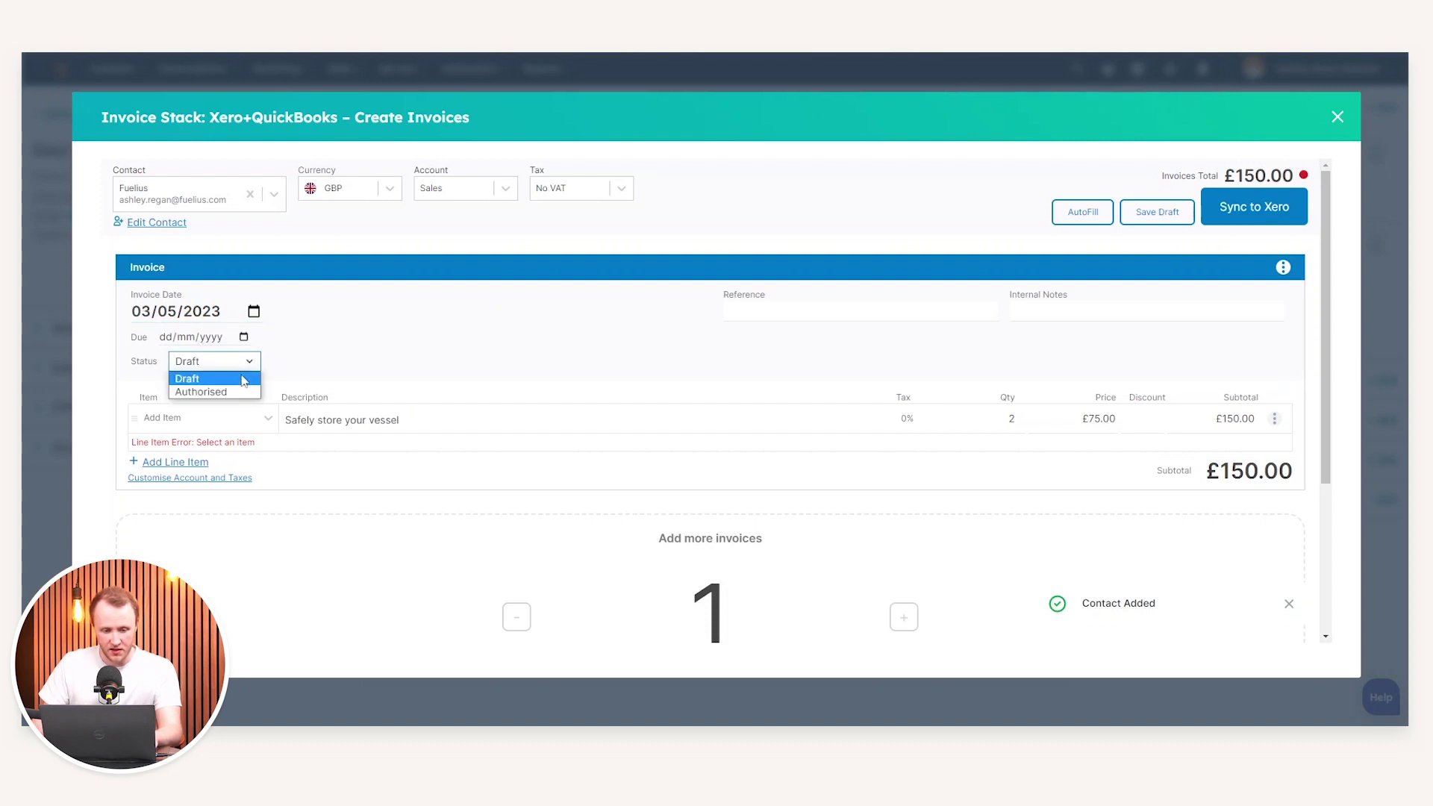
pyautogui.click(245, 376)
pyautogui.scroll(-2, 411, 389)
# Replace the old vessel storage line with an 'Example Product' line item
pyautogui.click(254, 274)
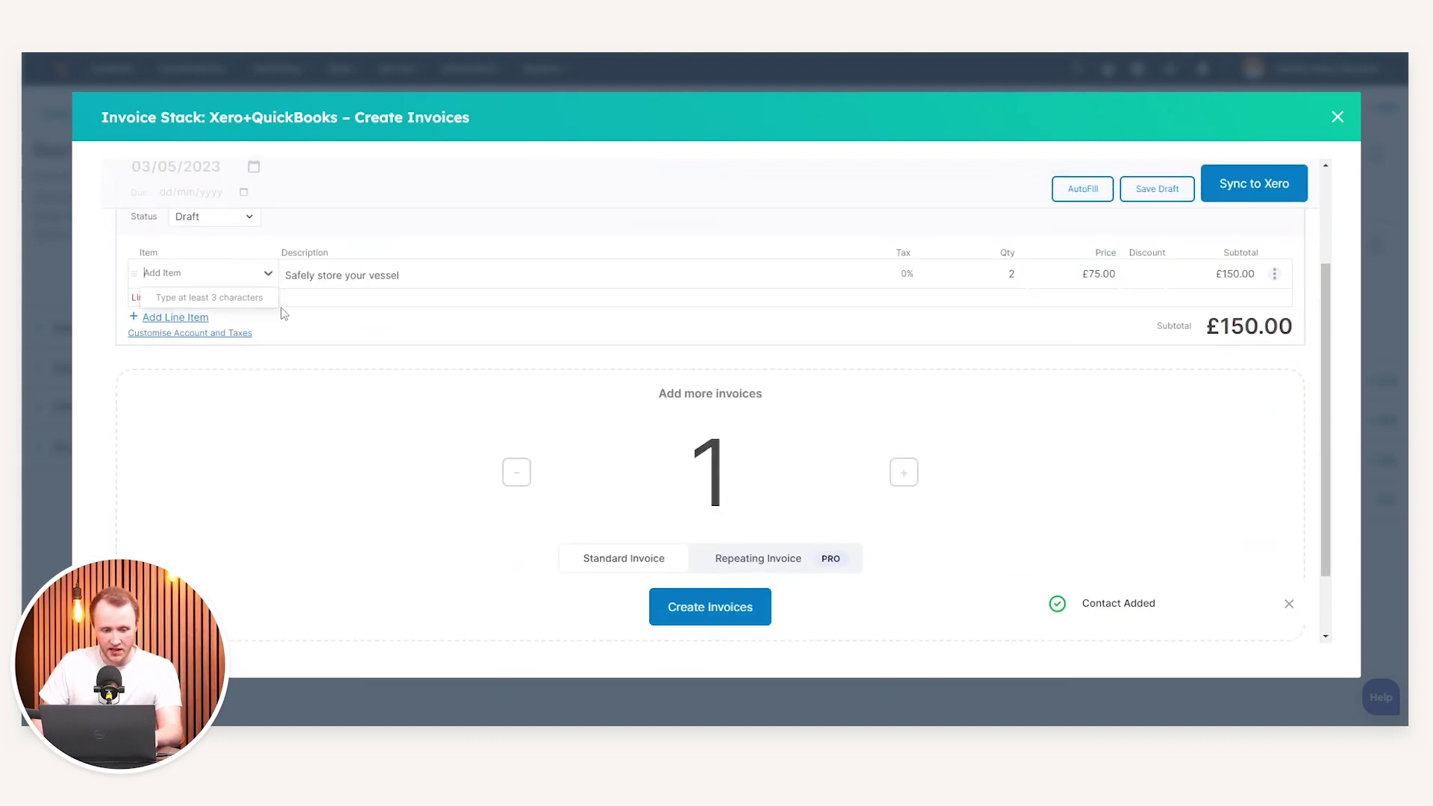
pyautogui.click(227, 319)
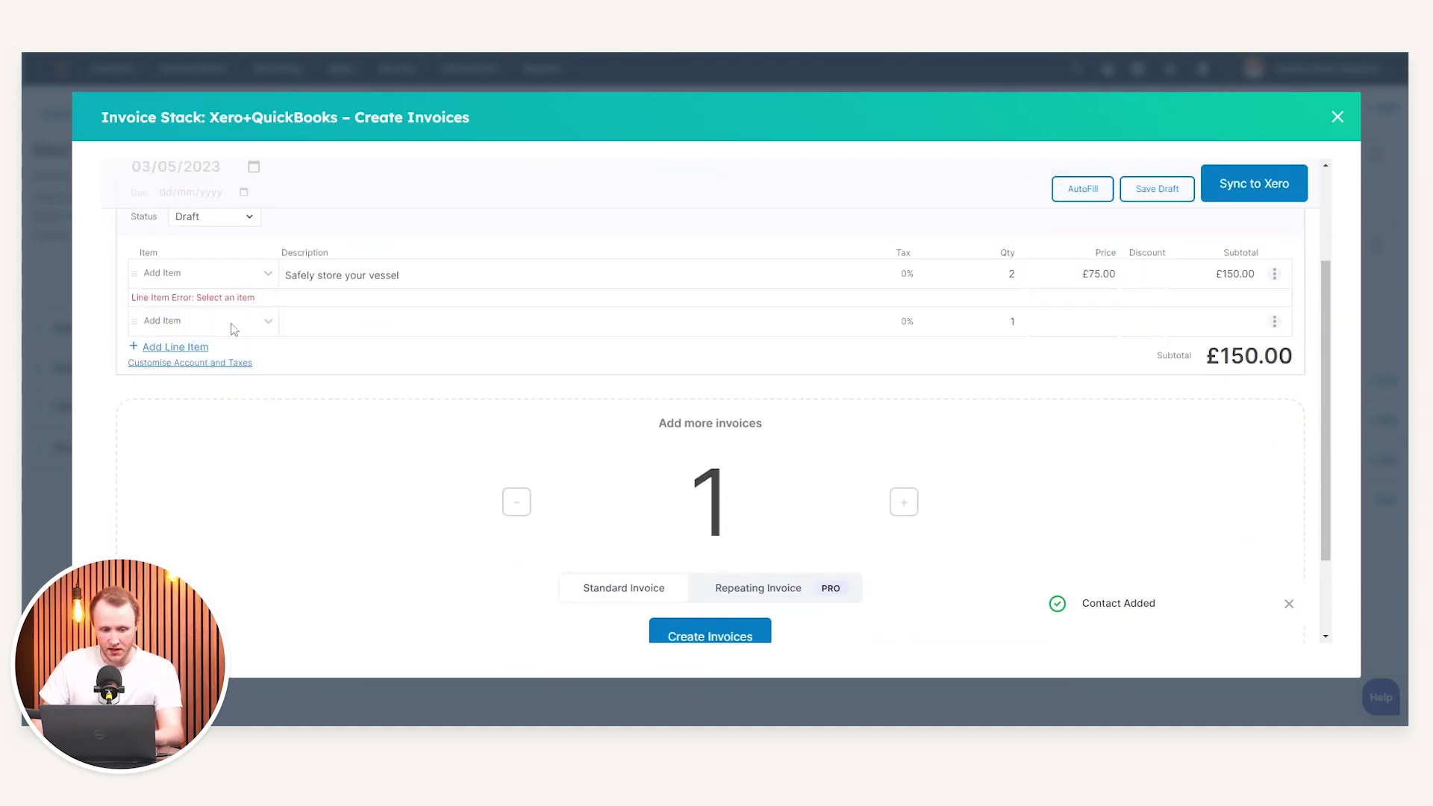
pyautogui.click(1274, 273)
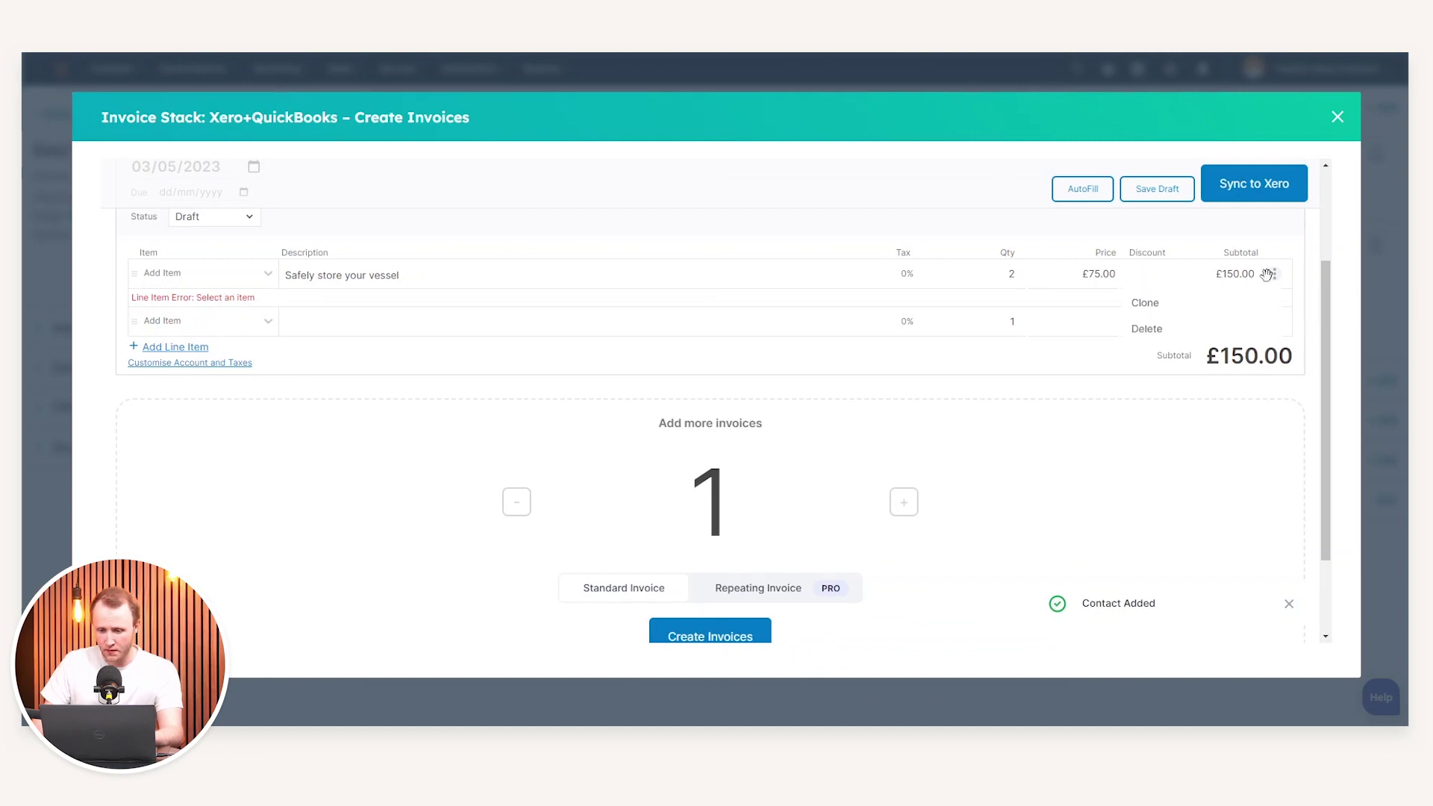
pyautogui.click(1189, 327)
pyautogui.click(344, 283)
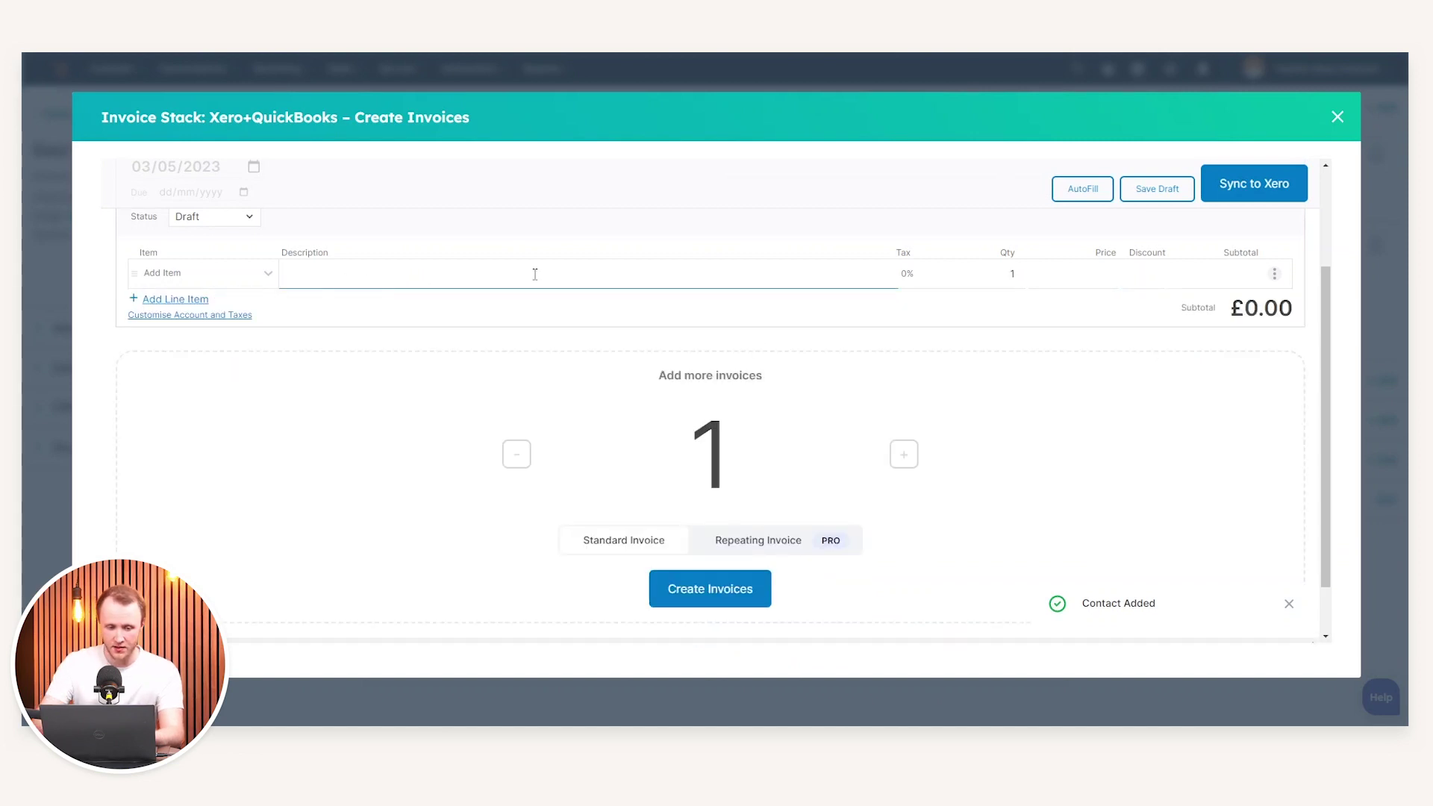
pyautogui.write('Exampl')
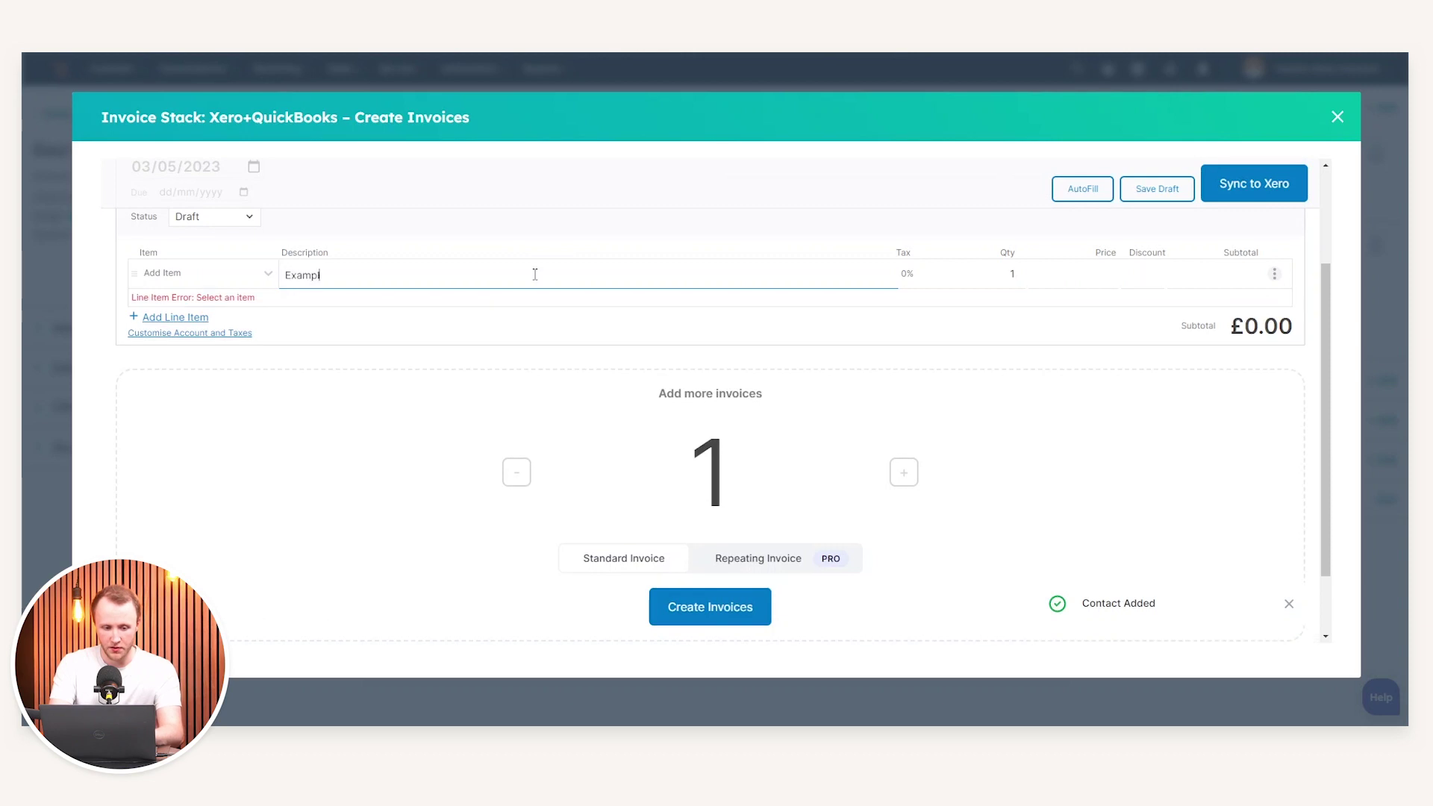
pyautogui.write('e Product')
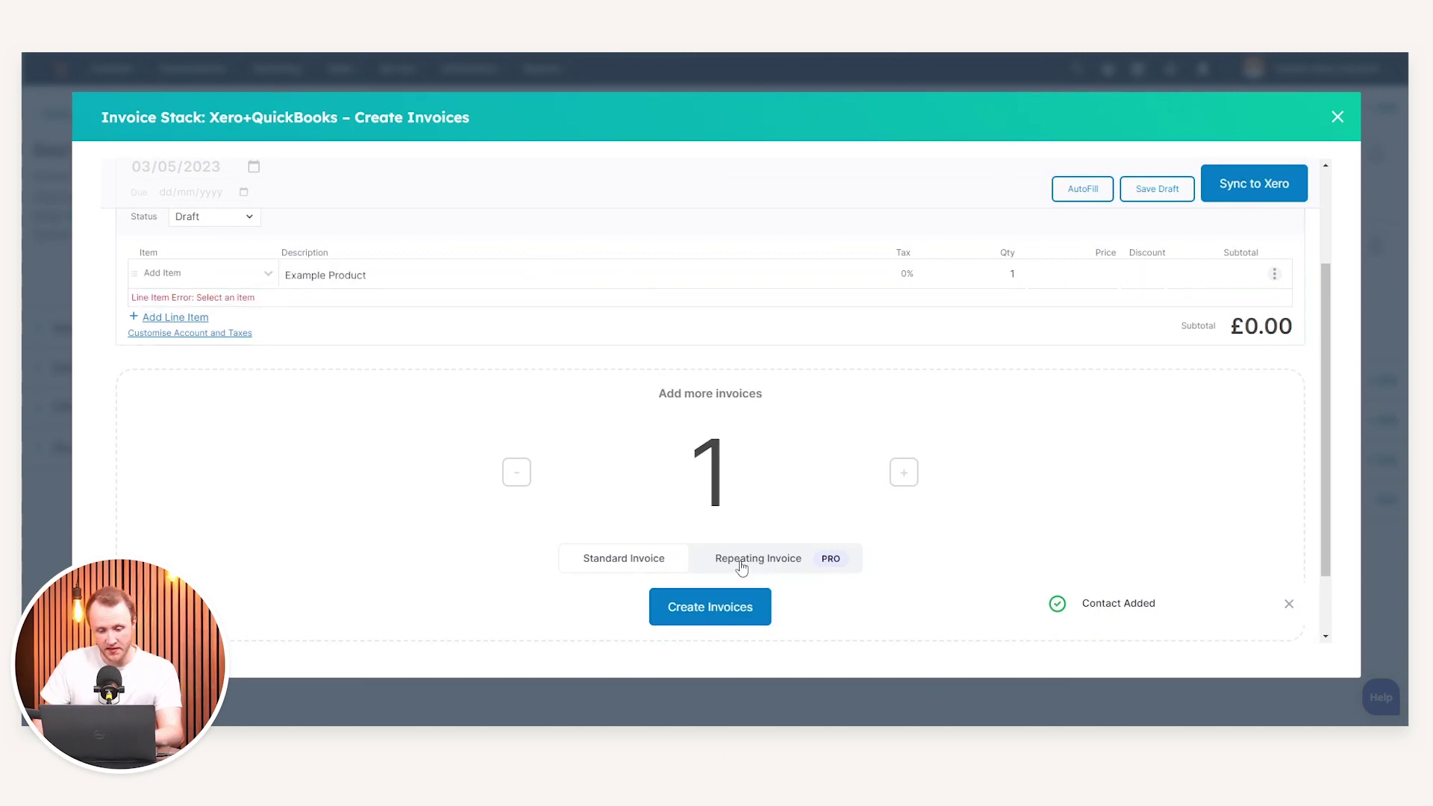
pyautogui.click(756, 567)
pyautogui.scroll(2, 1089, 425)
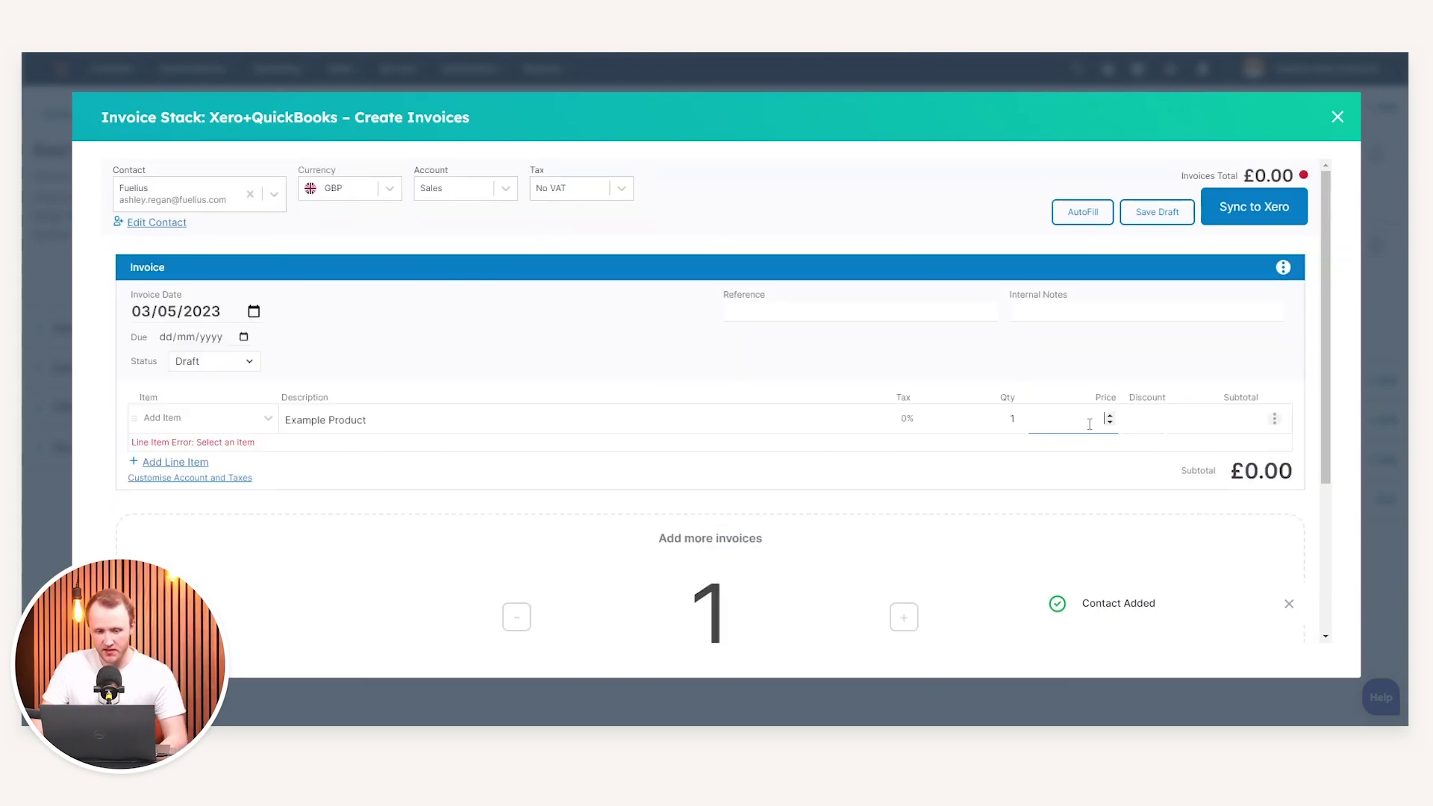
# Price the line at 150 with a 25 discount and enter reference 0000001
pyautogui.write('150')
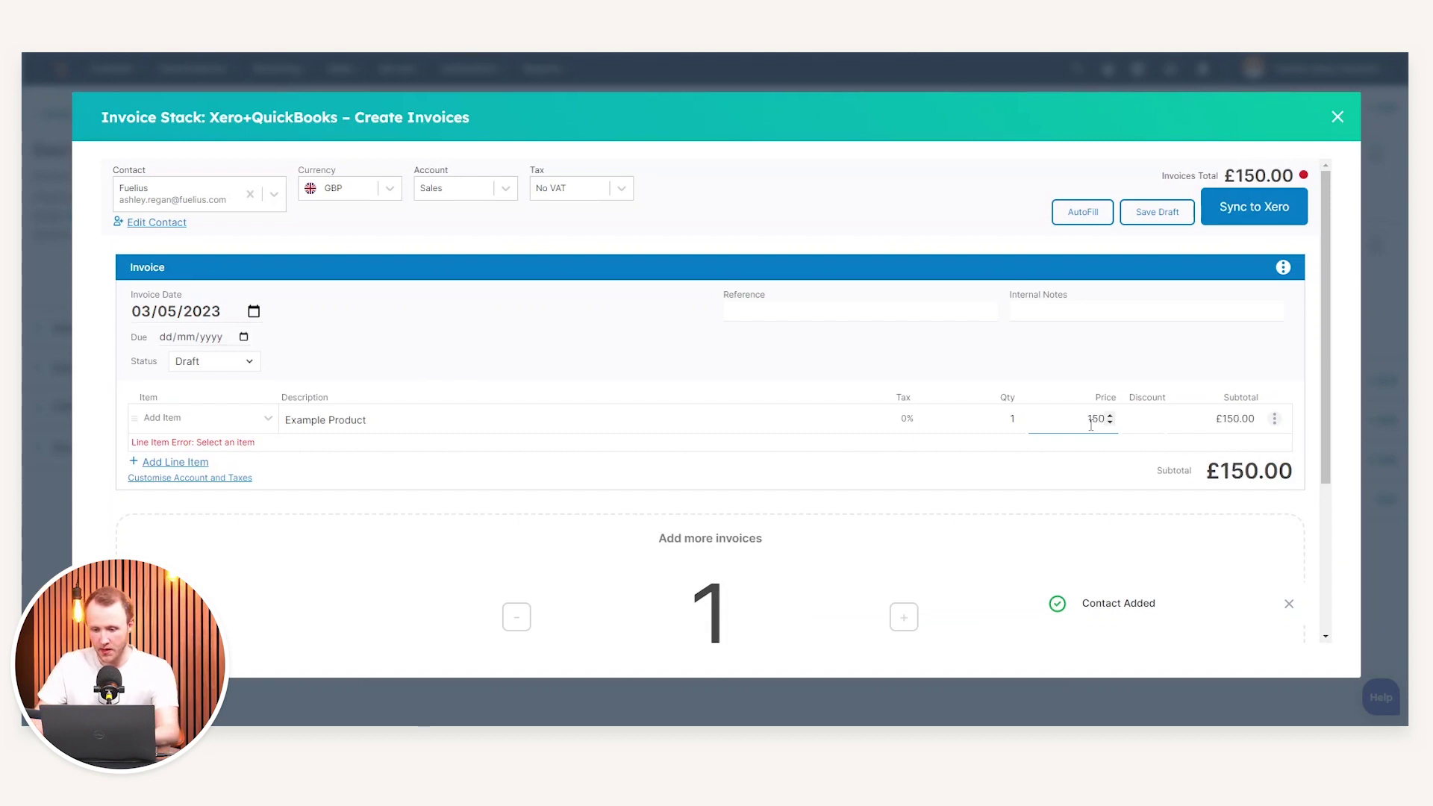
pyautogui.click(1139, 431)
pyautogui.write('25')
pyautogui.click(1103, 390)
pyautogui.click(949, 316)
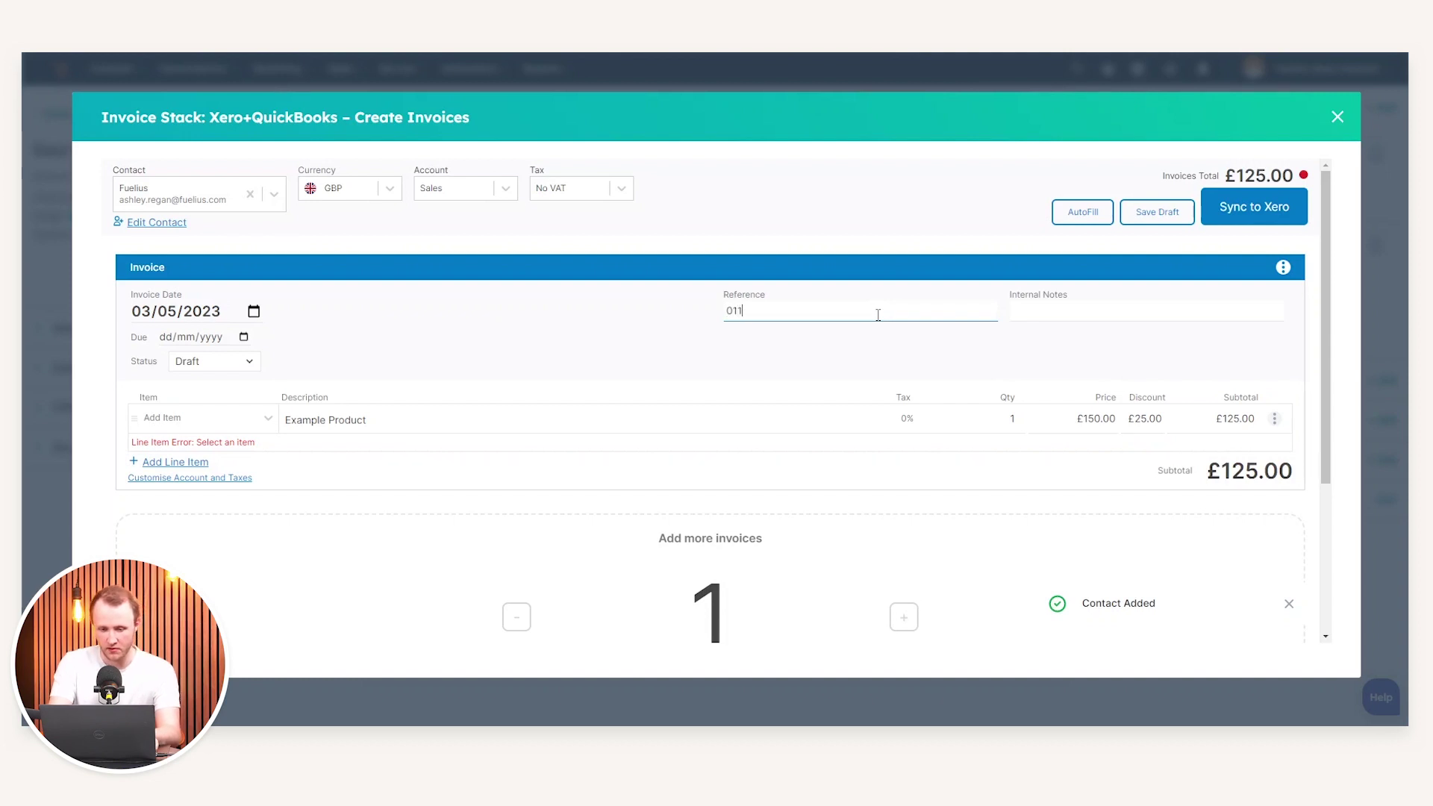
pyautogui.press('Tab')
# Toggle the Add more invoices count between one and two
pyautogui.scroll(-3, 970, 403)
pyautogui.scroll(2, 836, 435)
pyautogui.scroll(-2, 769, 496)
pyautogui.click(904, 389)
pyautogui.click(516, 389)
pyautogui.click(904, 390)
pyautogui.click(516, 390)
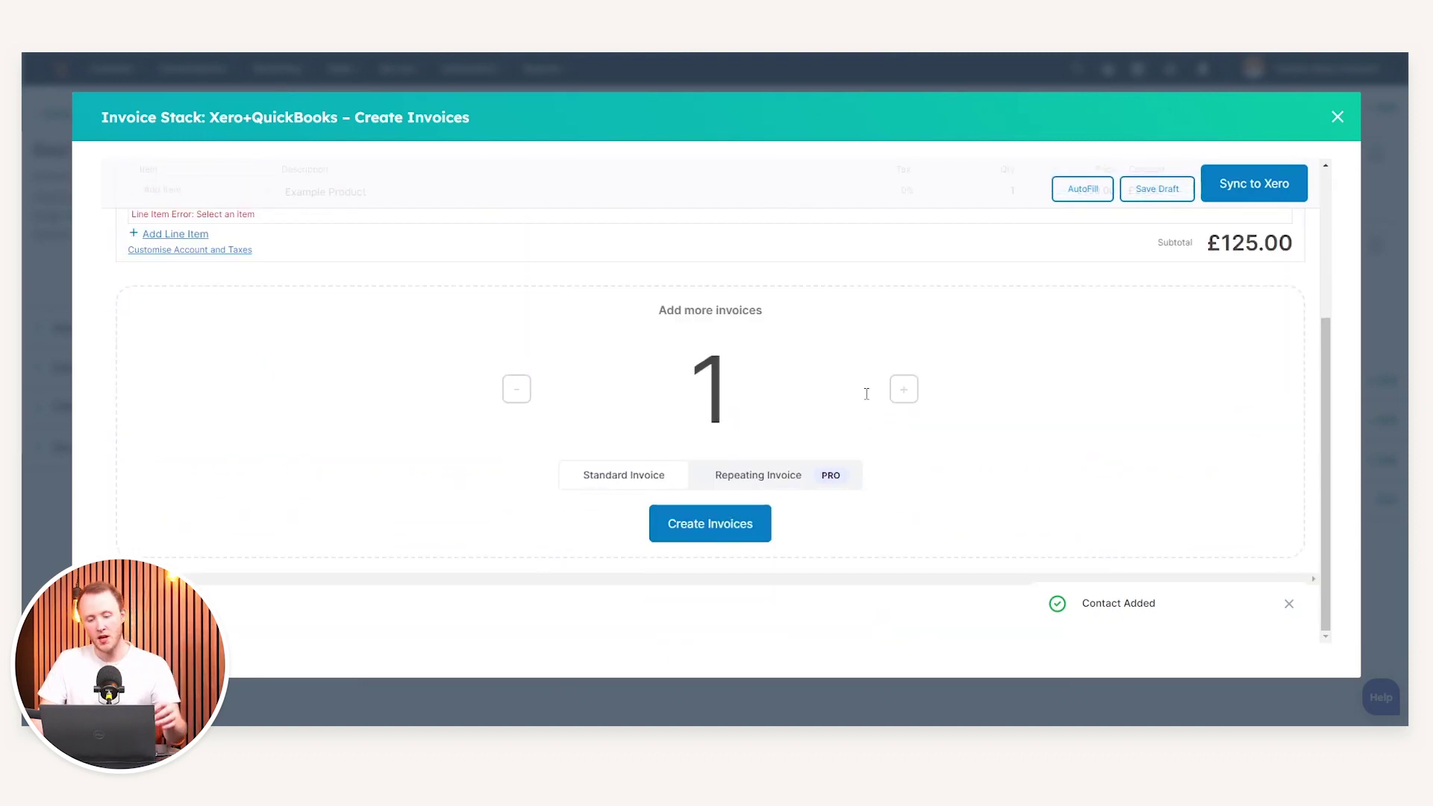
pyautogui.click(905, 391)
# Delete the extra invoice section, leaving a single invoice
pyautogui.scroll(3, 1030, 306)
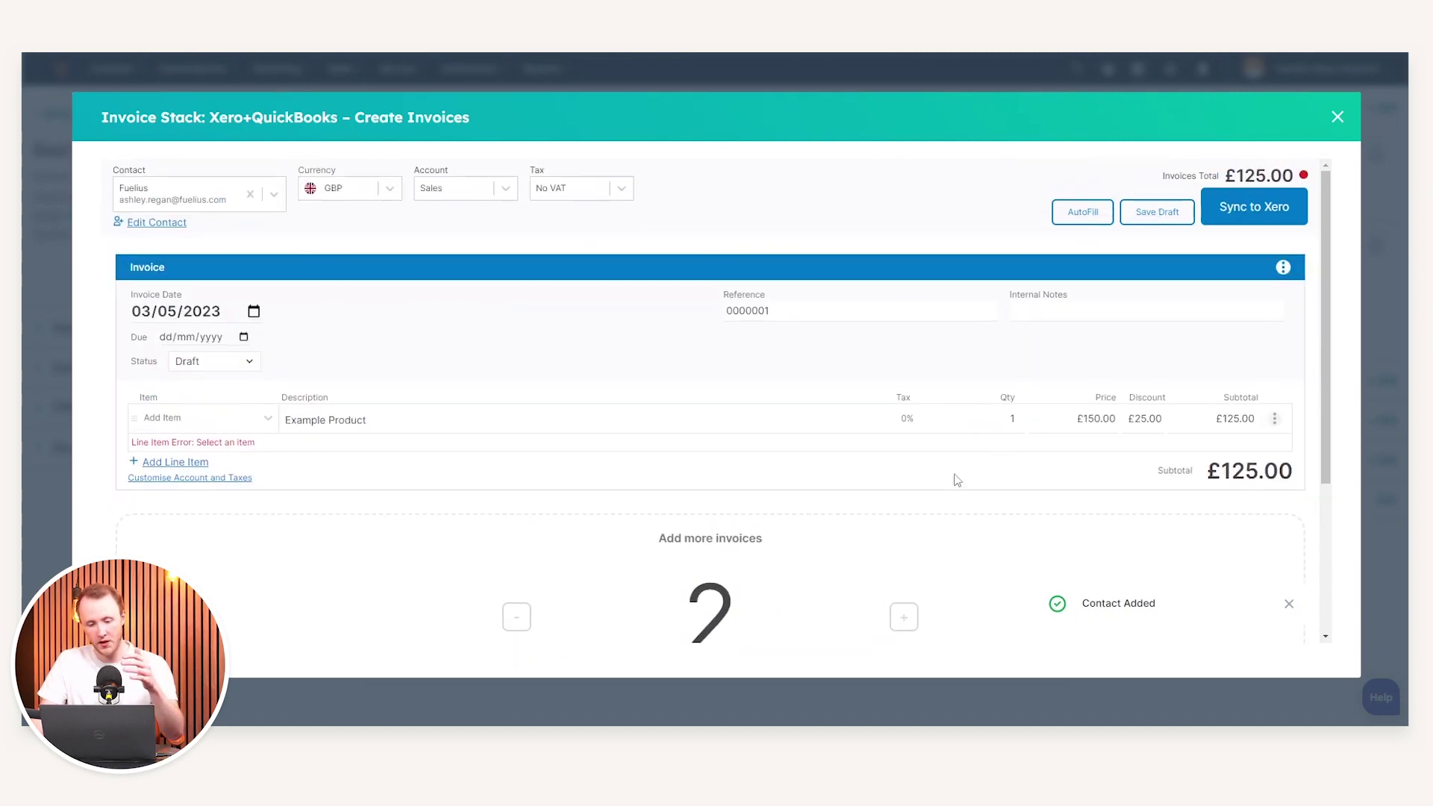
pyautogui.scroll(-1, 823, 499)
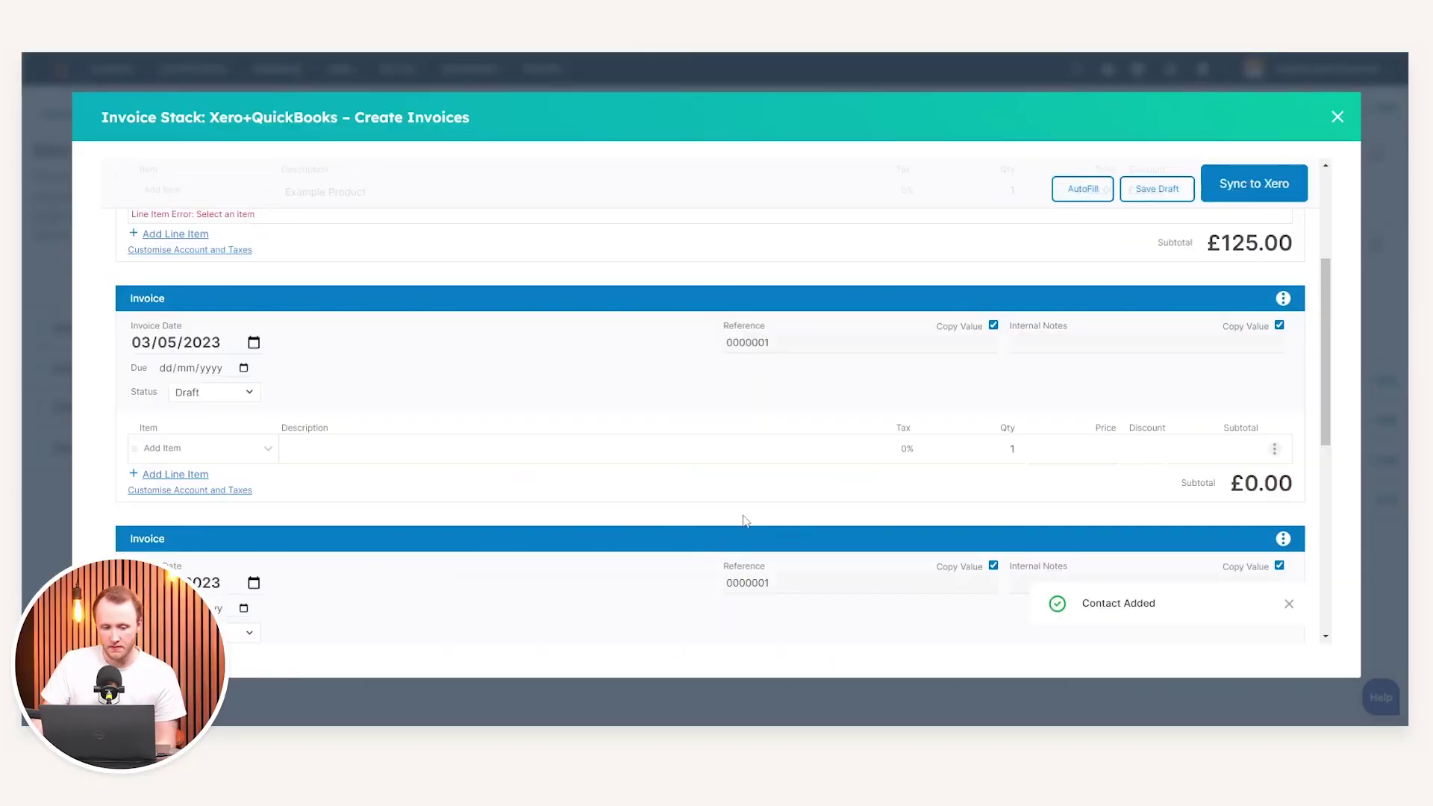
pyautogui.scroll(-1, 784, 487)
pyautogui.scroll(4, 900, 442)
pyautogui.scroll(-2, 874, 410)
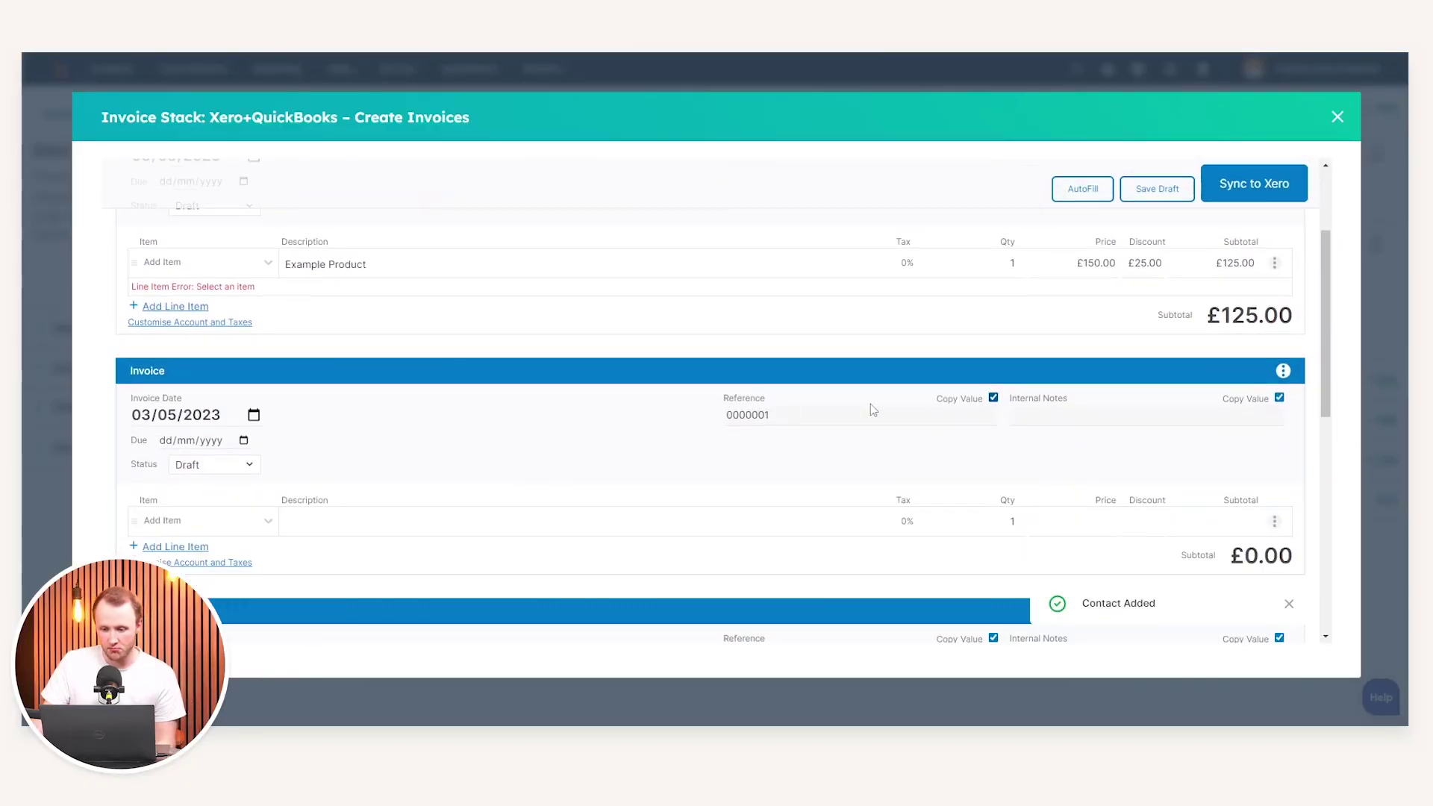
pyautogui.click(1284, 376)
pyautogui.click(1189, 432)
pyautogui.click(517, 461)
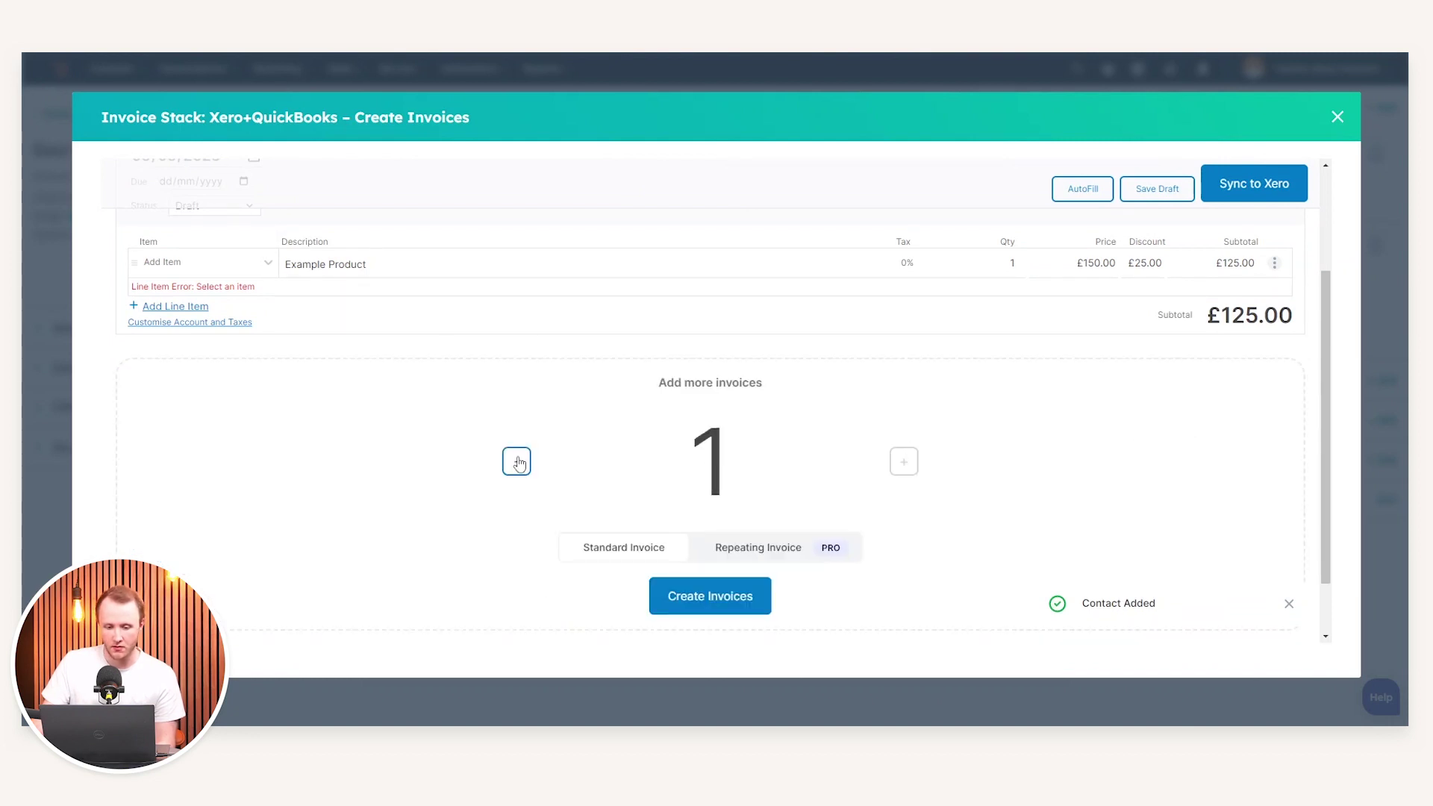
pyautogui.scroll(3, 902, 486)
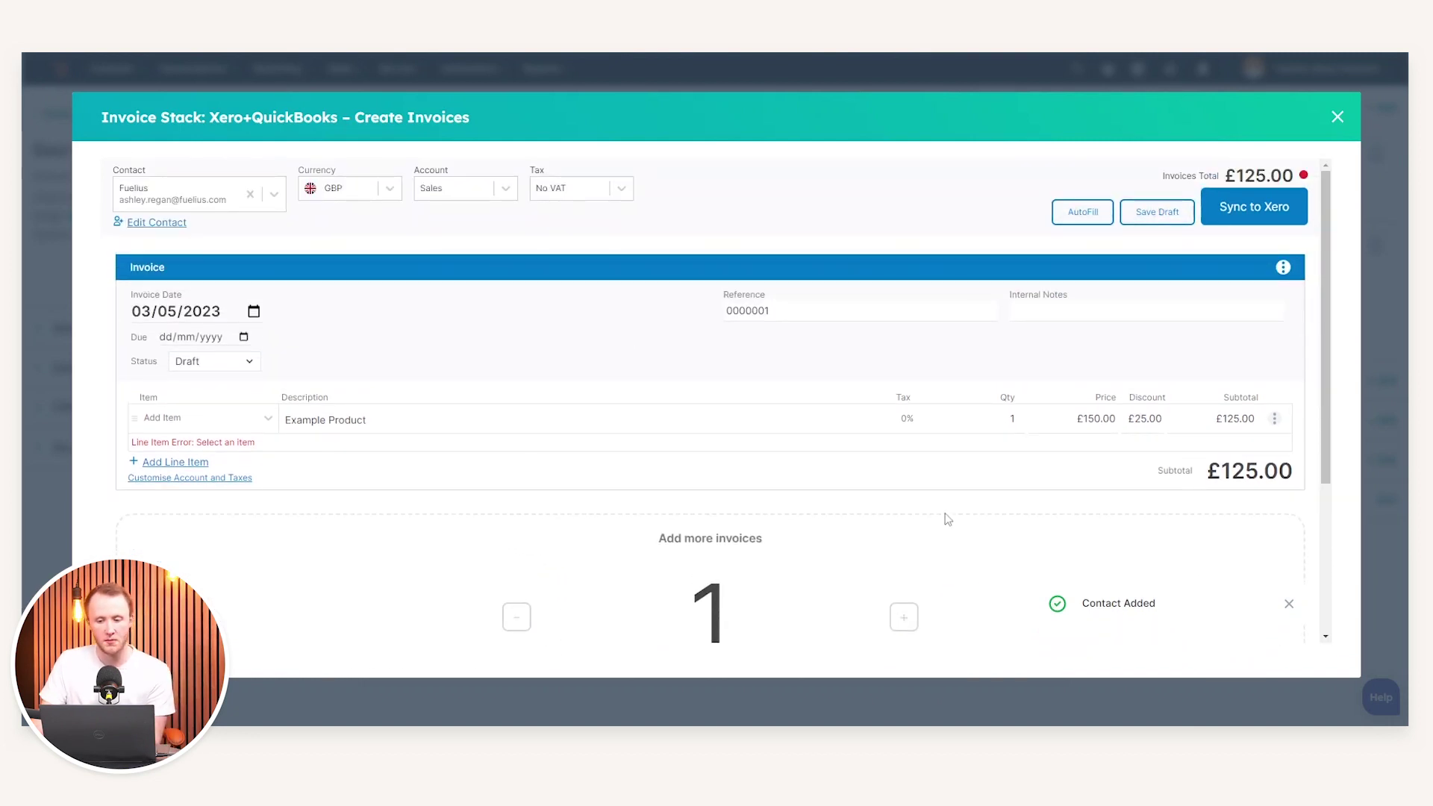
# Save the £125 invoice as a draft and sync it to Xero as INV-0001
pyautogui.doubleClick(1179, 176)
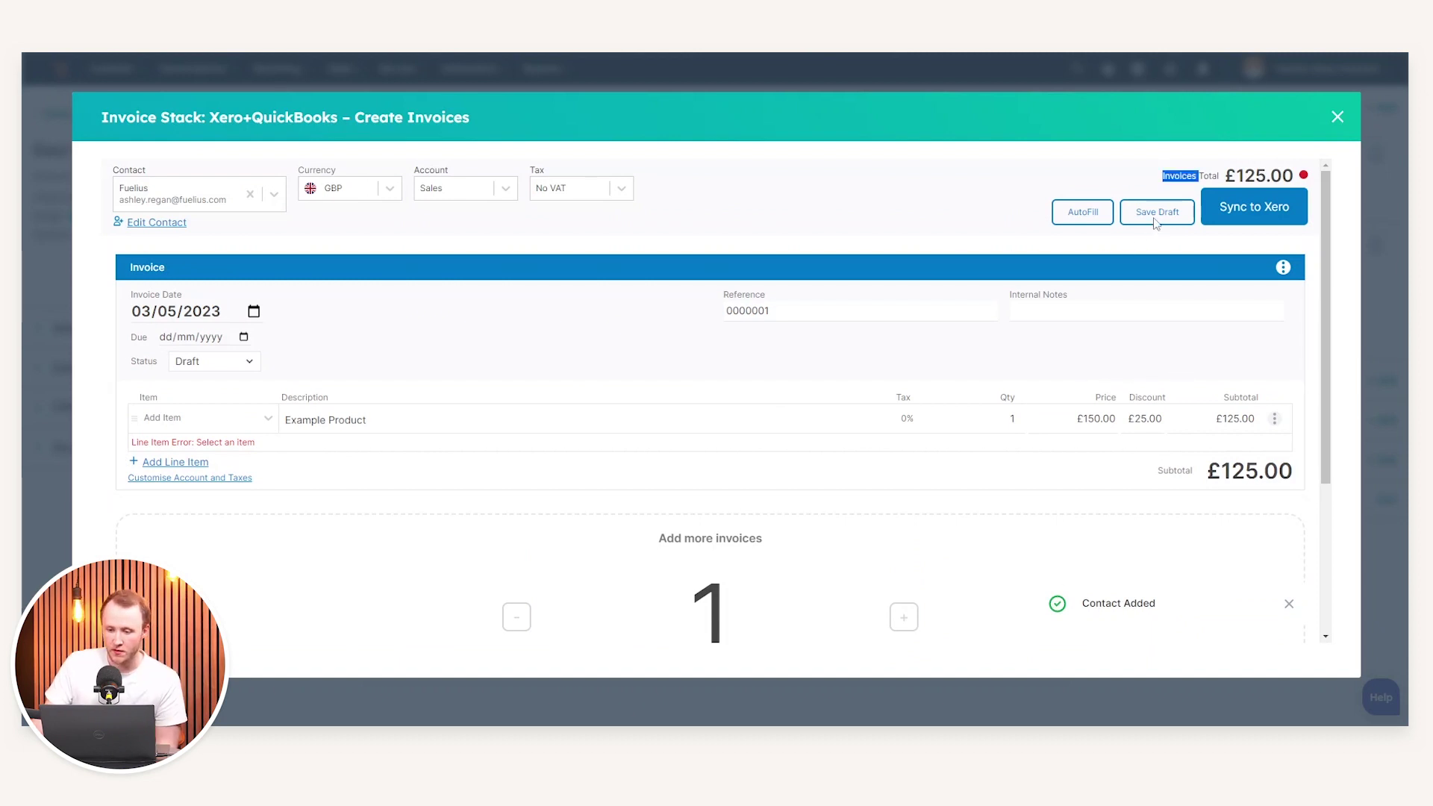
pyautogui.click(1156, 217)
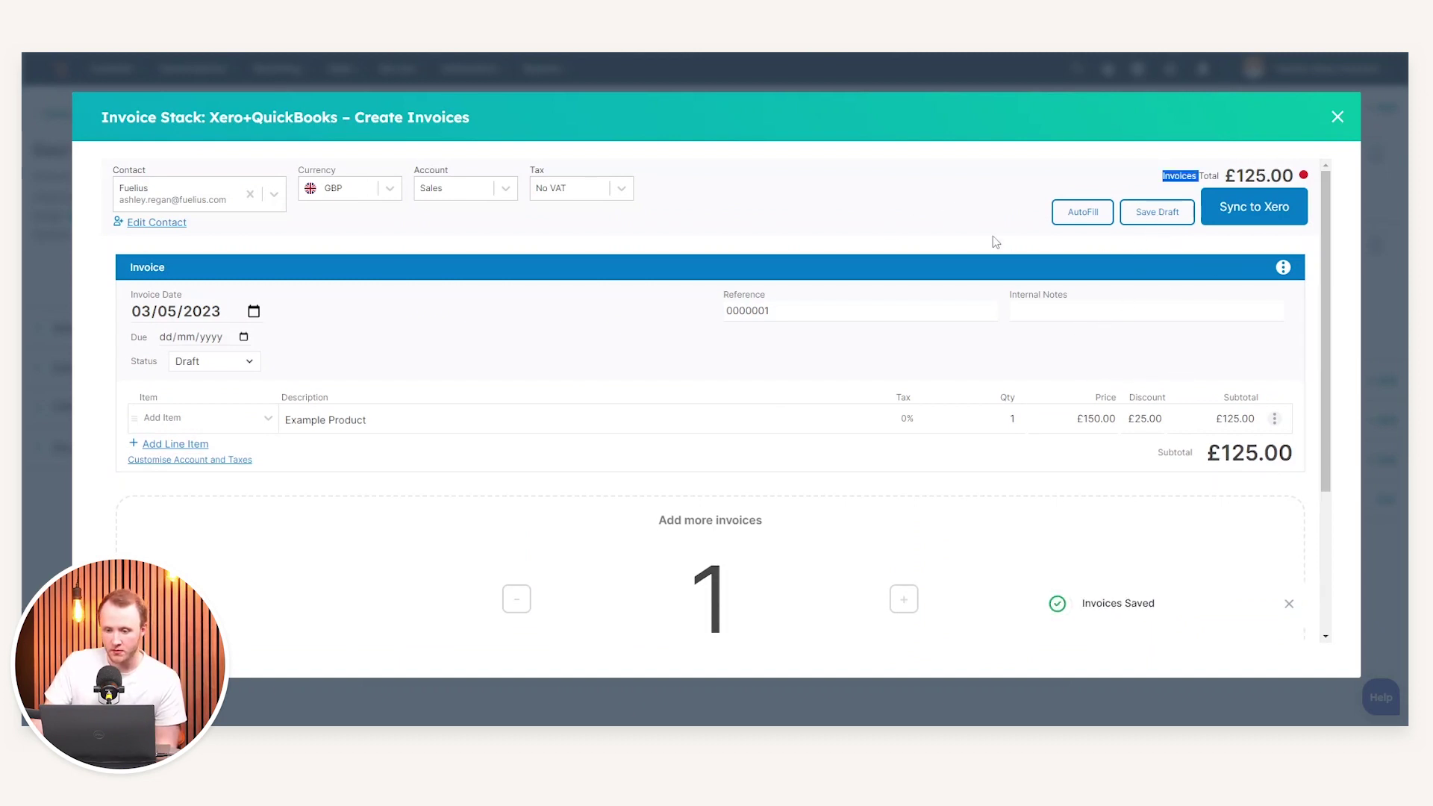
pyautogui.click(1255, 219)
pyautogui.moveTo(685, 411); pyautogui.dragTo(787, 412)
pyautogui.click(737, 457)
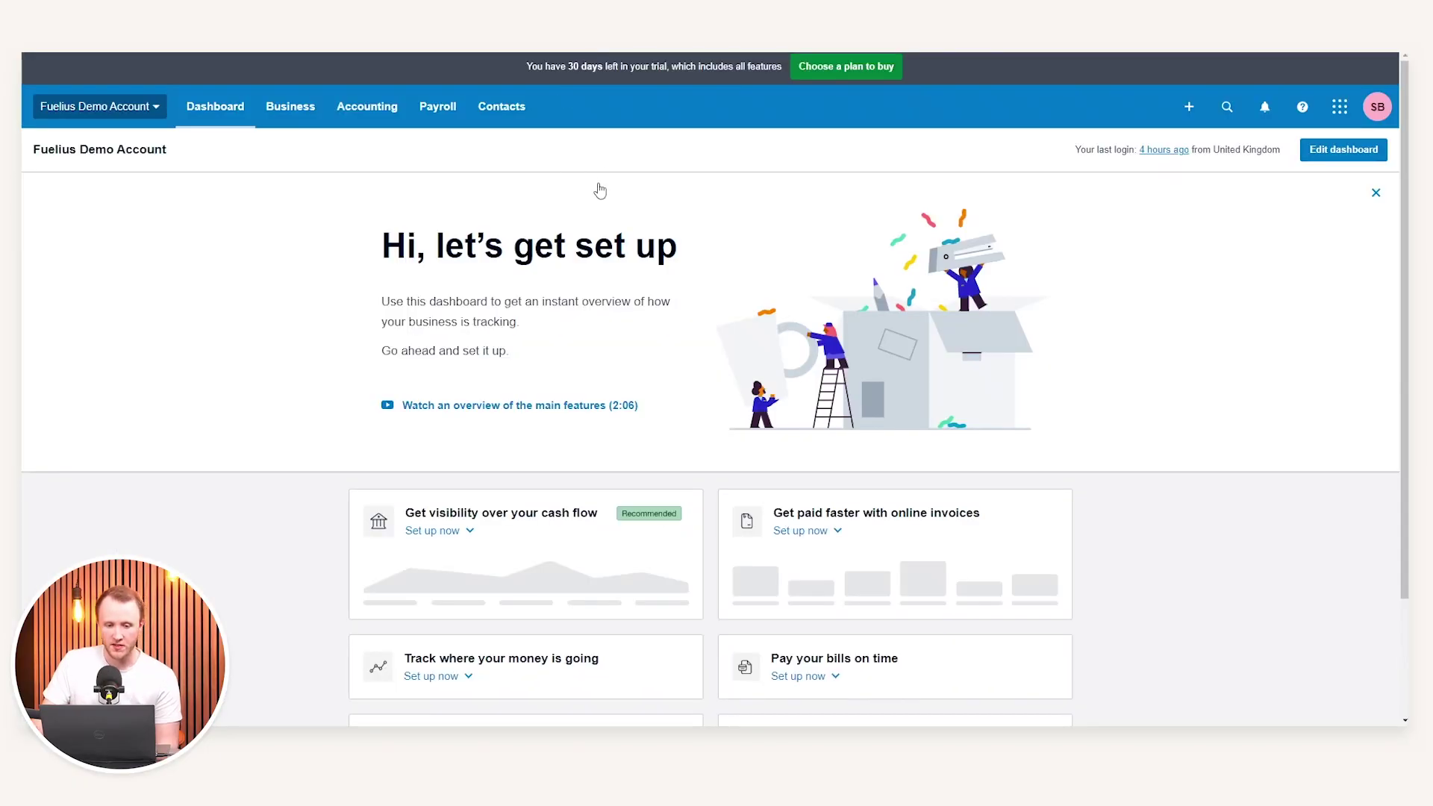
# Open Xero's draft INV-0001 for Example Product and leave it unapproved
pyautogui.click(291, 106)
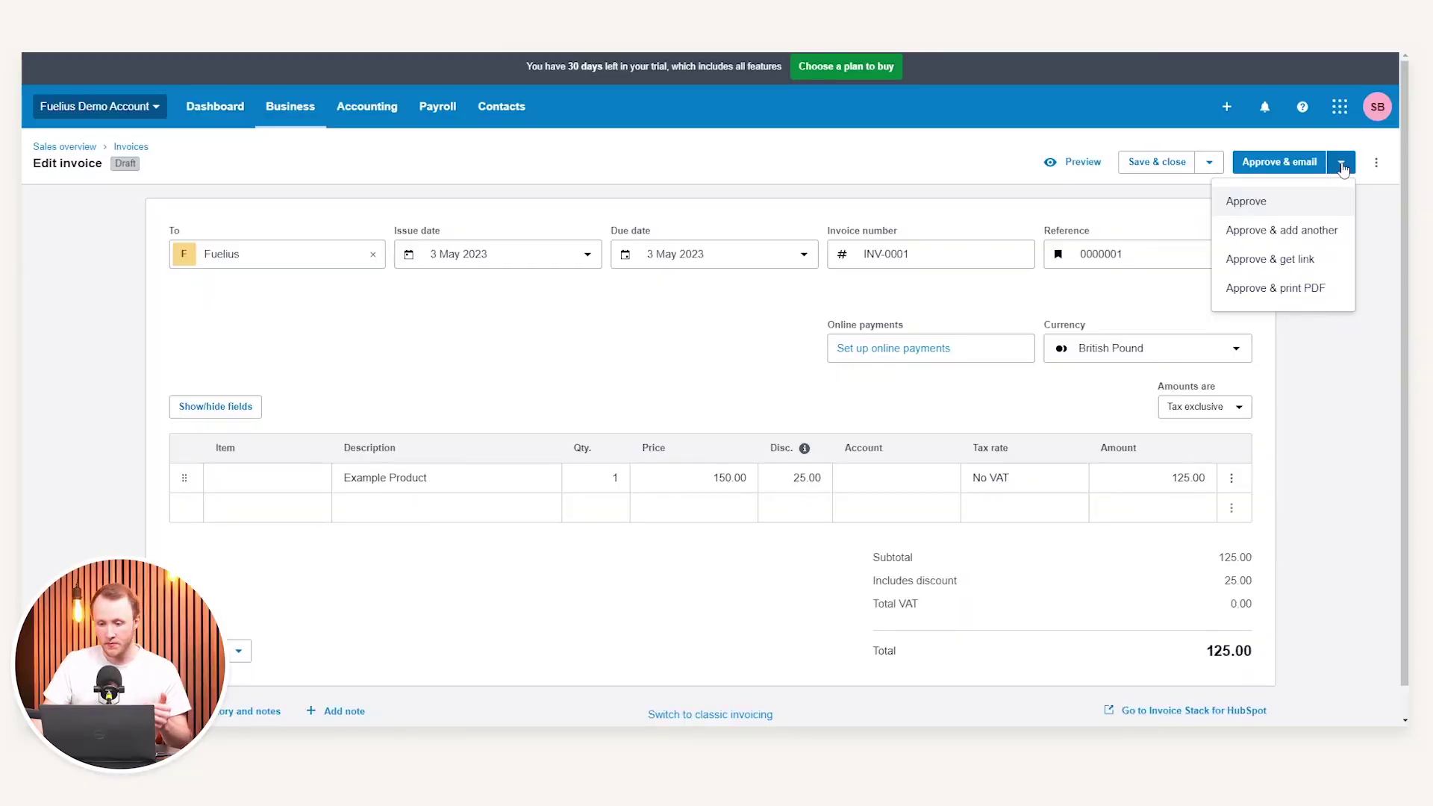
pyautogui.click(1342, 164)
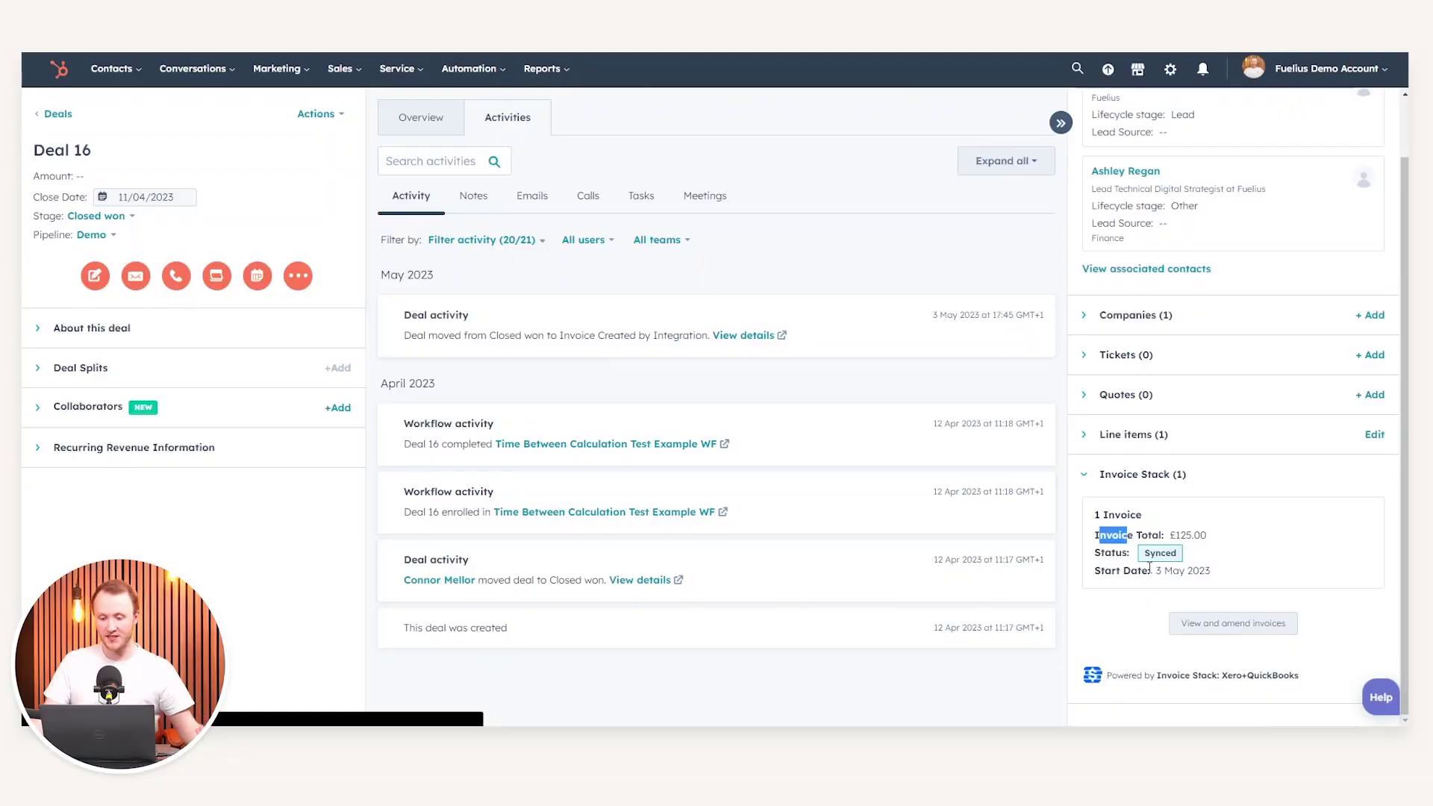
# Preview Deal 16's synced £125 invoice in Xero, then return to the Deals board
pyautogui.moveTo(1151, 570); pyautogui.dragTo(1209, 570)
pyautogui.moveTo(1122, 535); pyautogui.dragTo(1217, 538)
pyautogui.click(1240, 629)
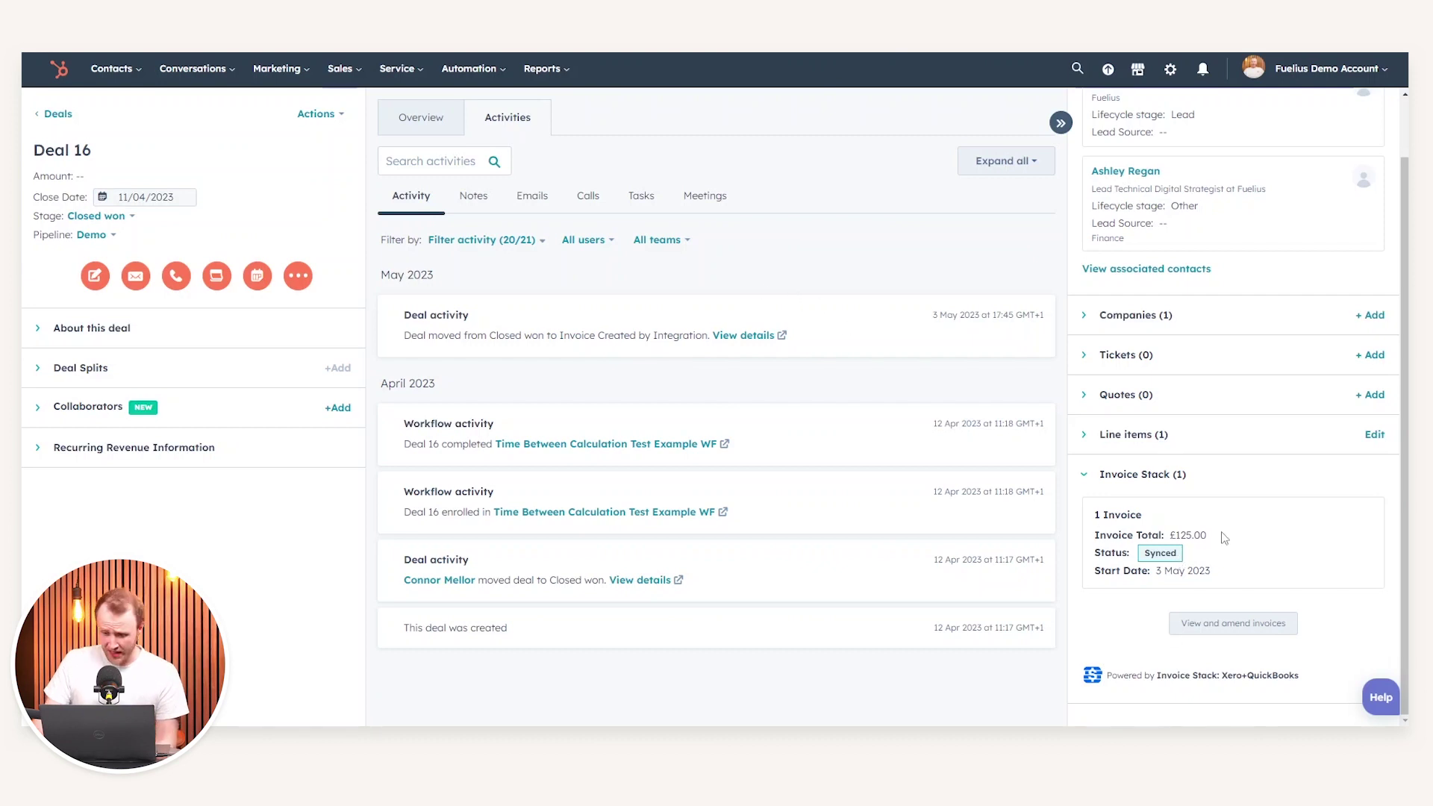
pyautogui.doubleClick(1118, 521)
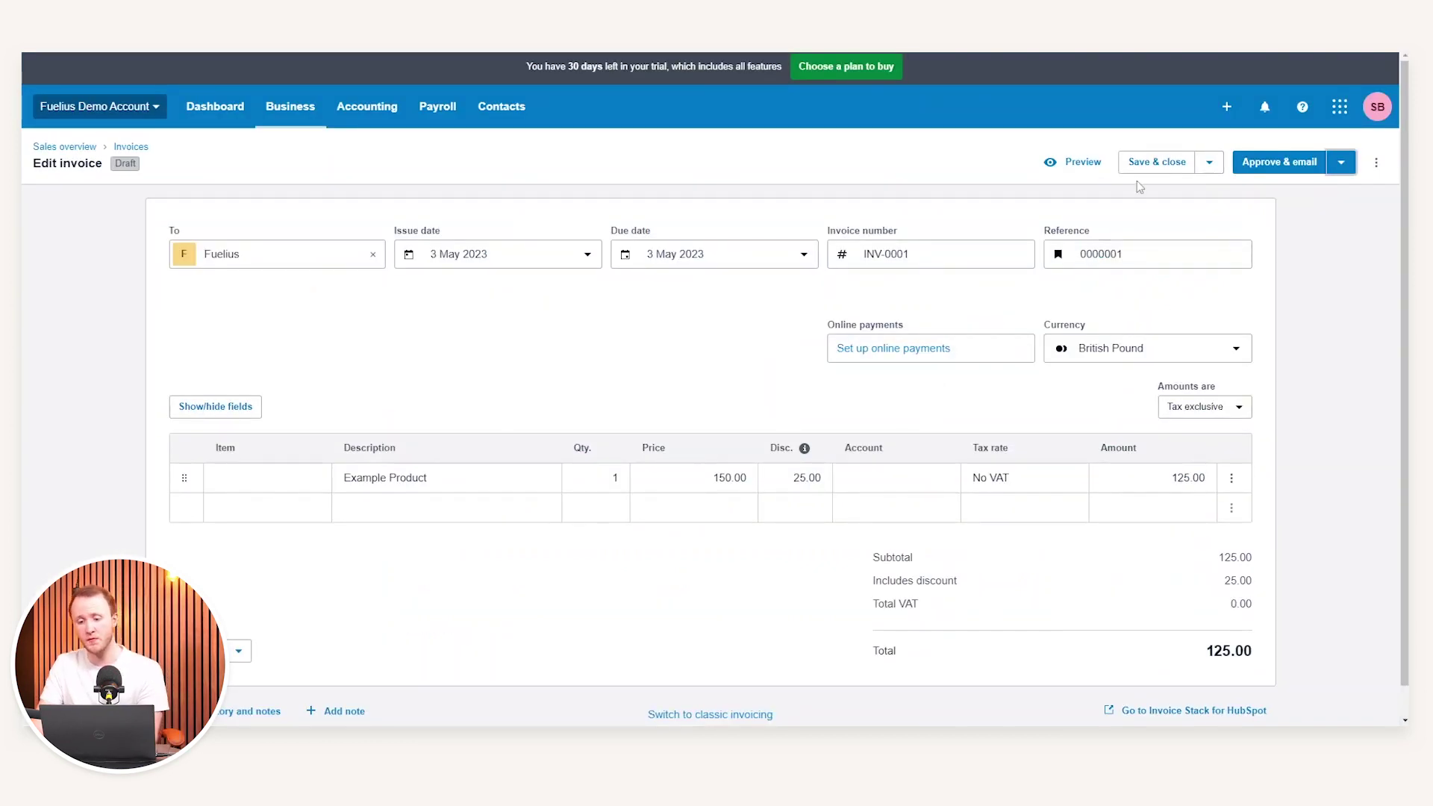
pyautogui.click(1075, 162)
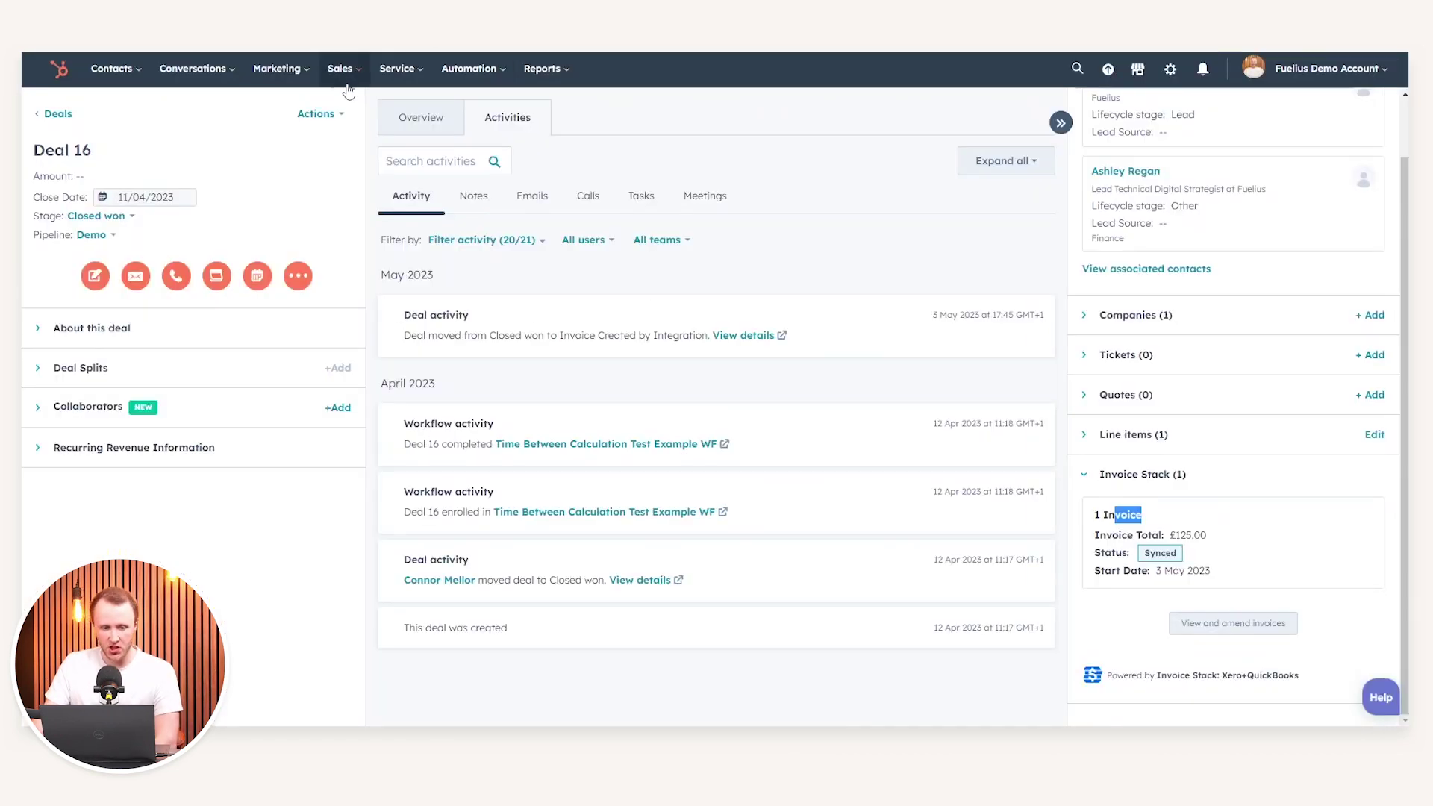
pyautogui.click(348, 89)
pyautogui.click(345, 114)
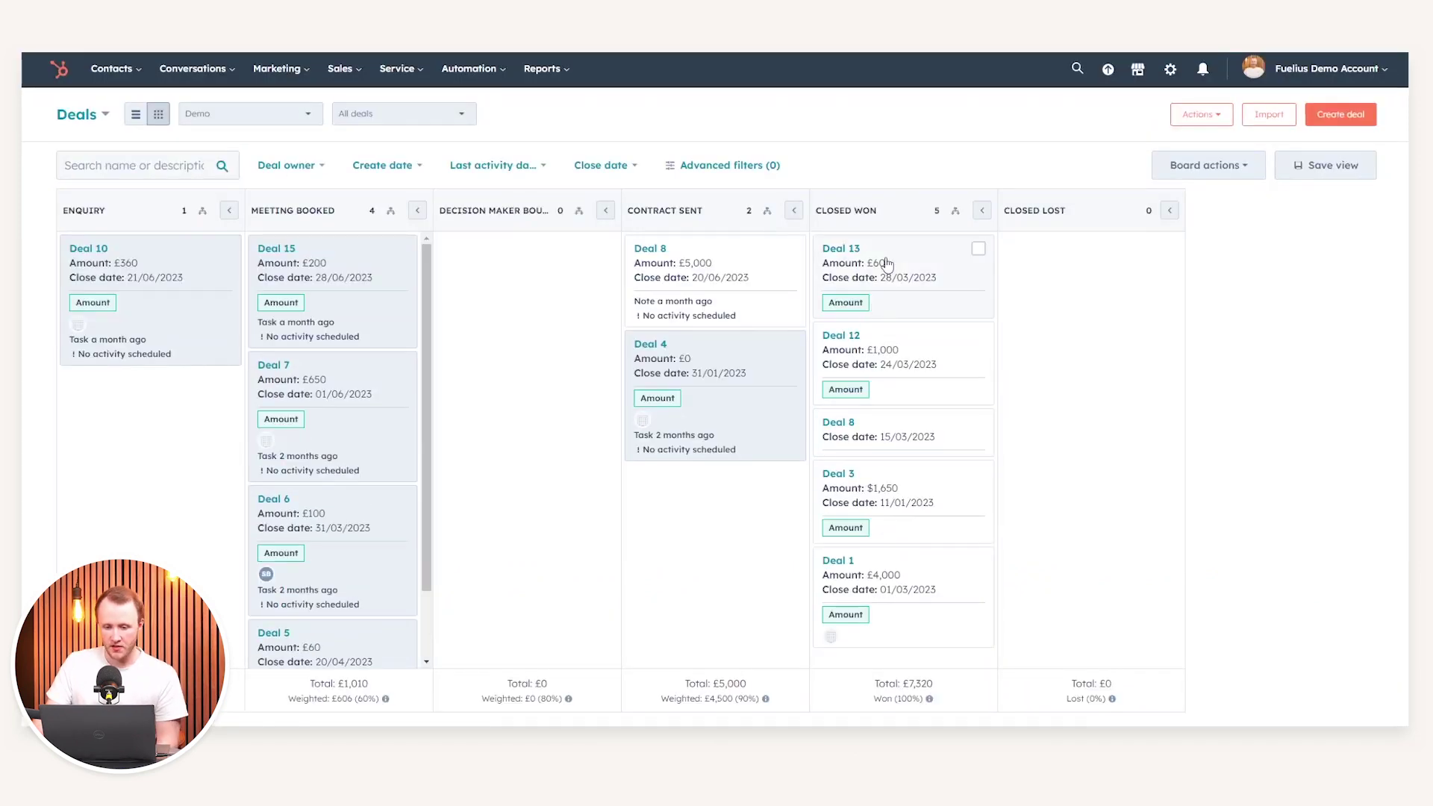
# Switch the HubSpot deals board to the Finance Pipeline, where Deal 16 shows under Invoice Created
pyautogui.click(101, 116)
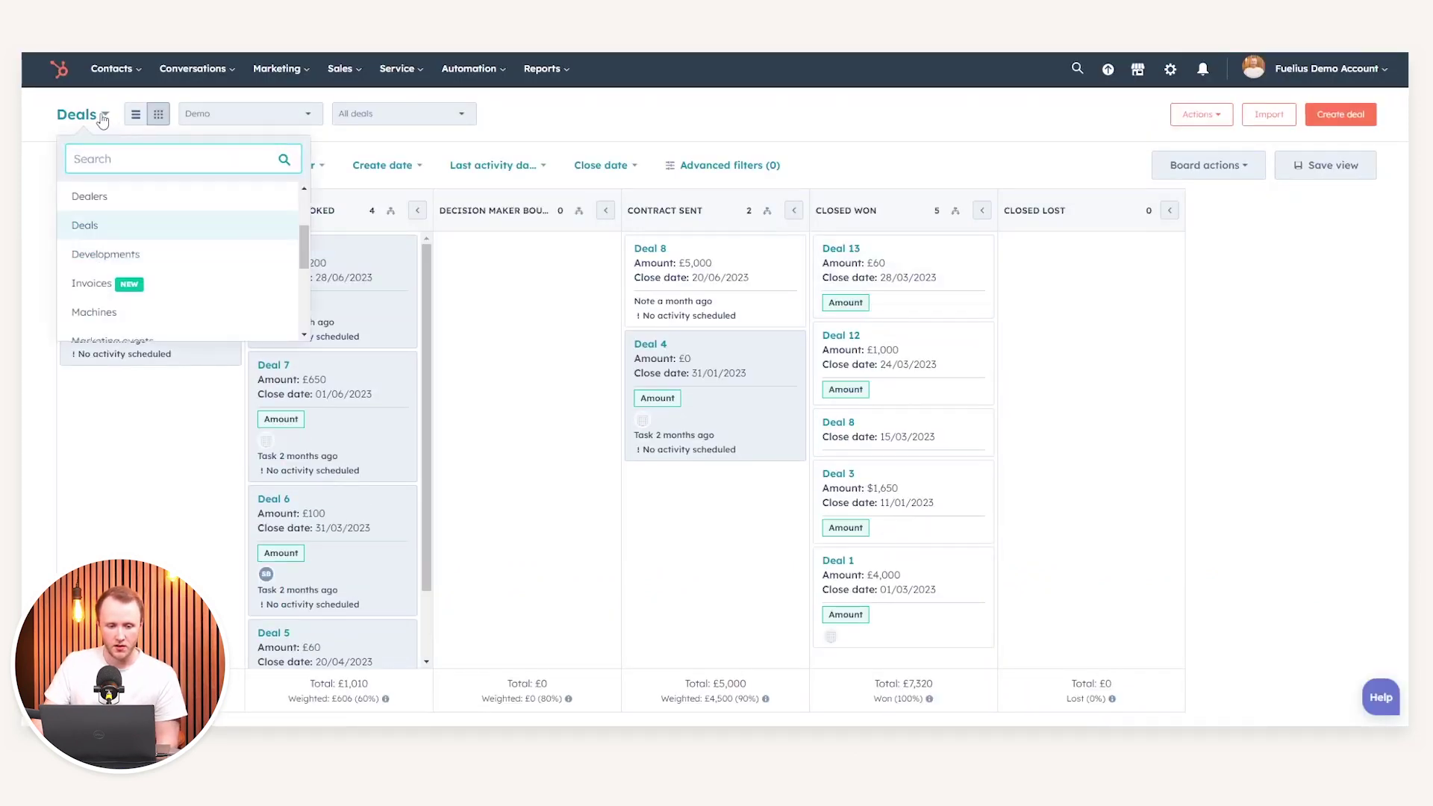
pyautogui.click(250, 114)
pyautogui.scroll(-3, 312, 266)
pyautogui.click(351, 320)
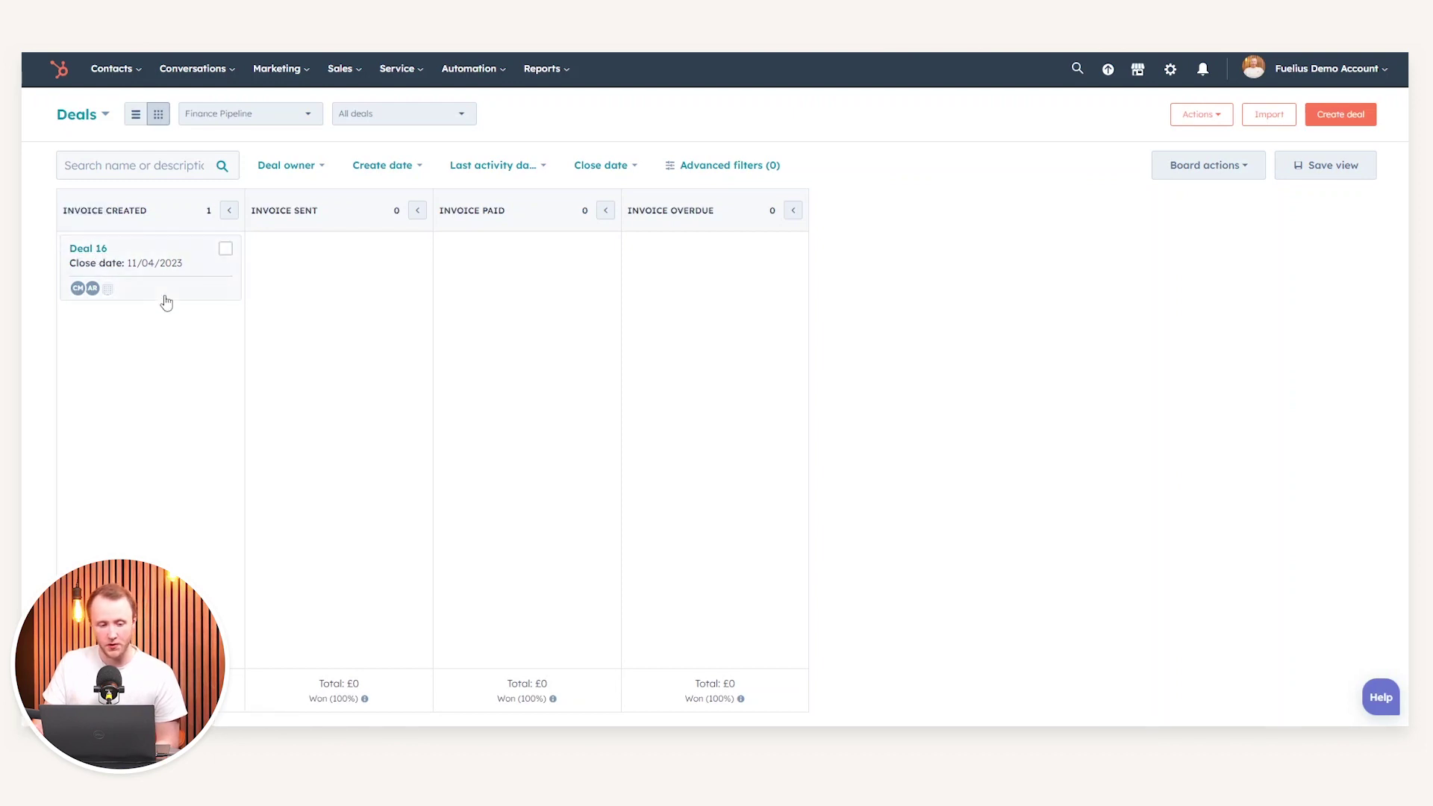
pyautogui.moveTo(465, 211); pyautogui.dragTo(494, 212)
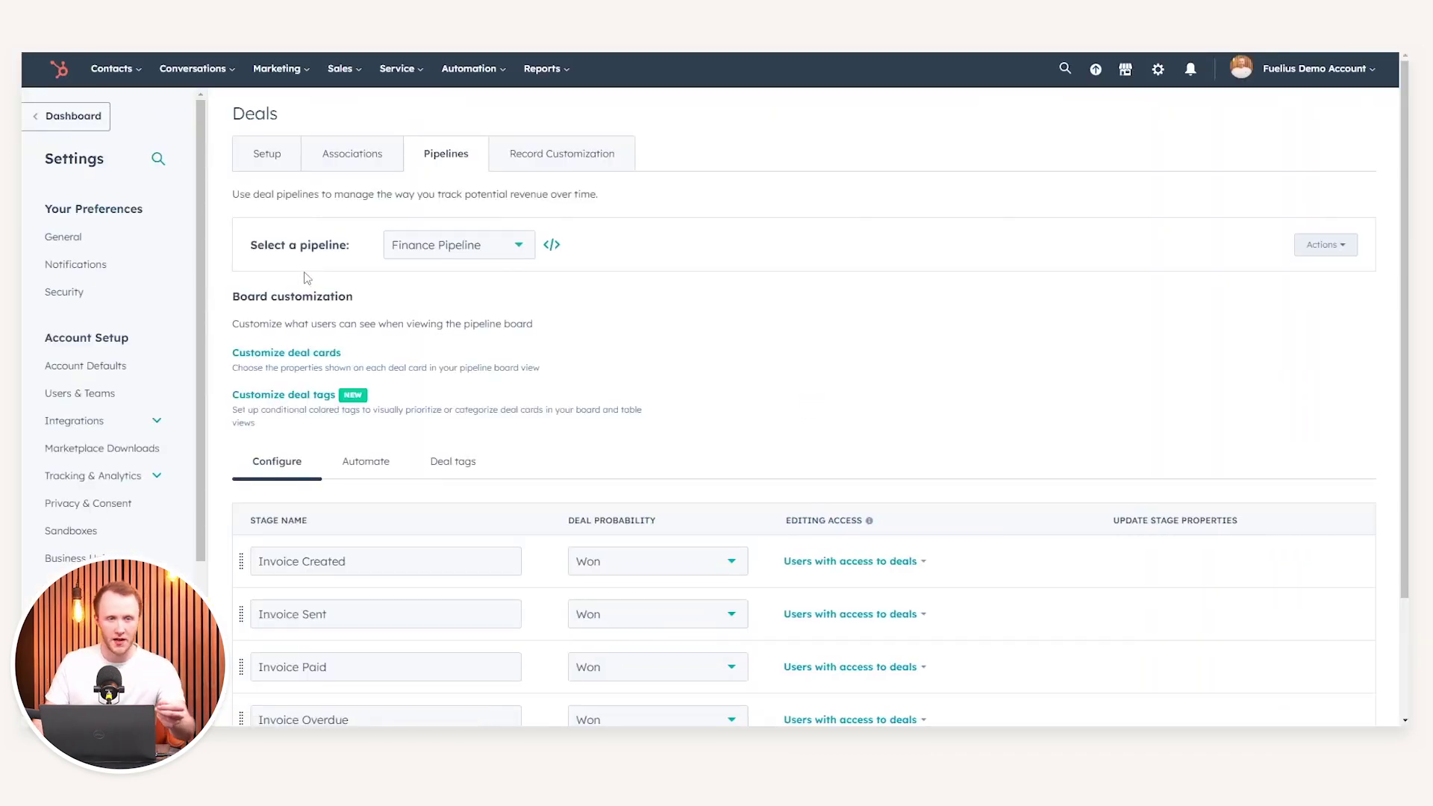
# Start a new workflow for the Finance Pipeline's Invoice Paid stage from its automation options
pyautogui.click(395, 460)
pyautogui.scroll(-5, 400, 448)
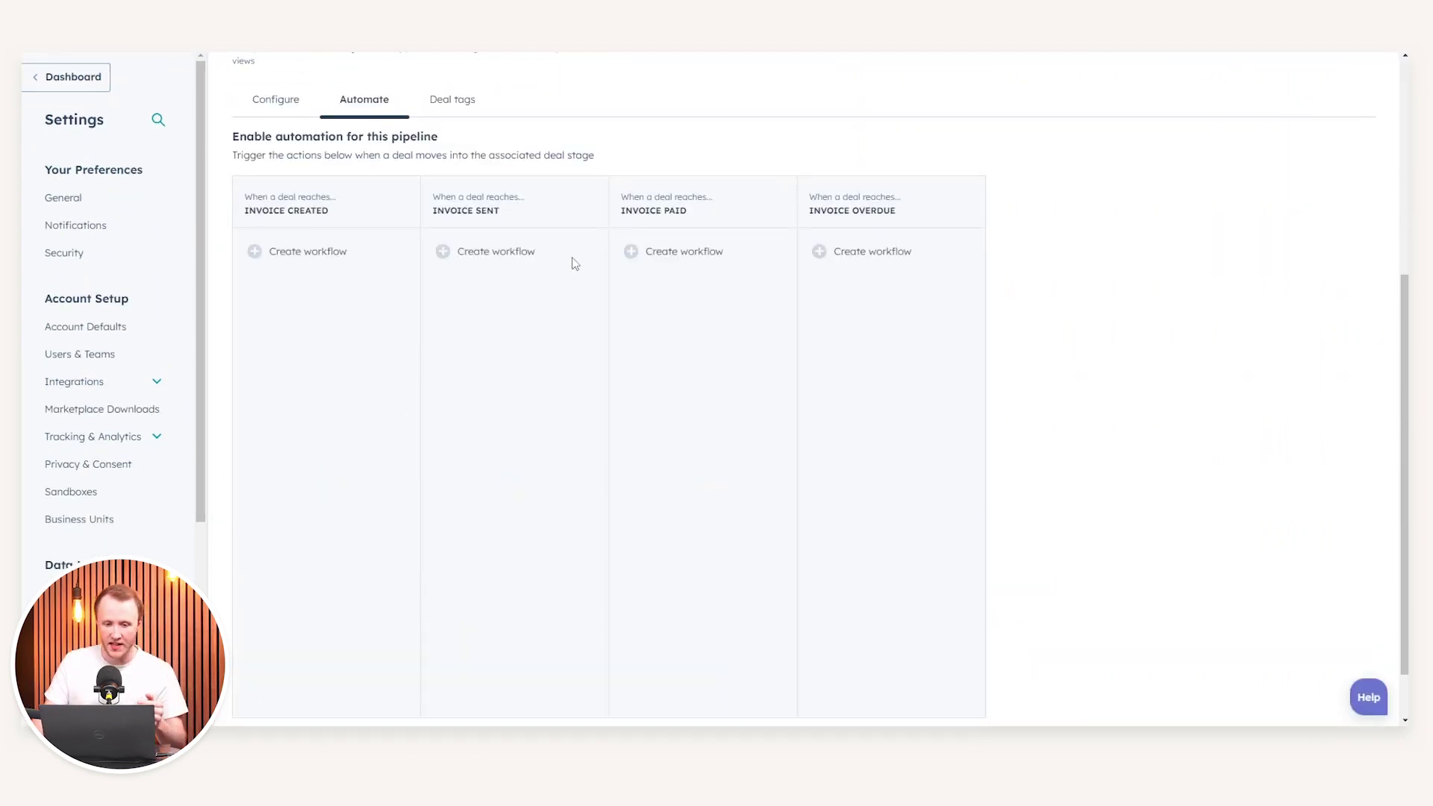
pyautogui.click(667, 254)
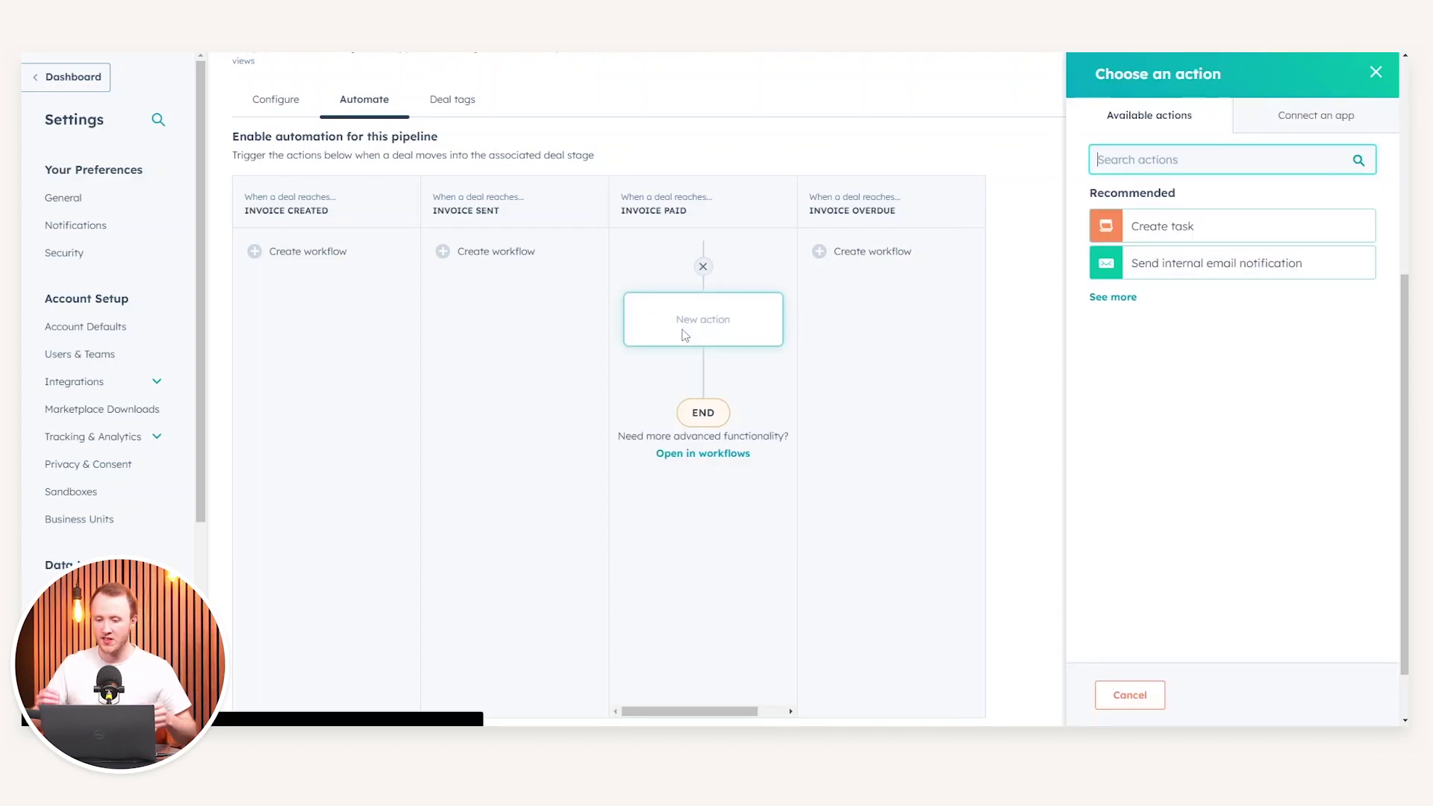